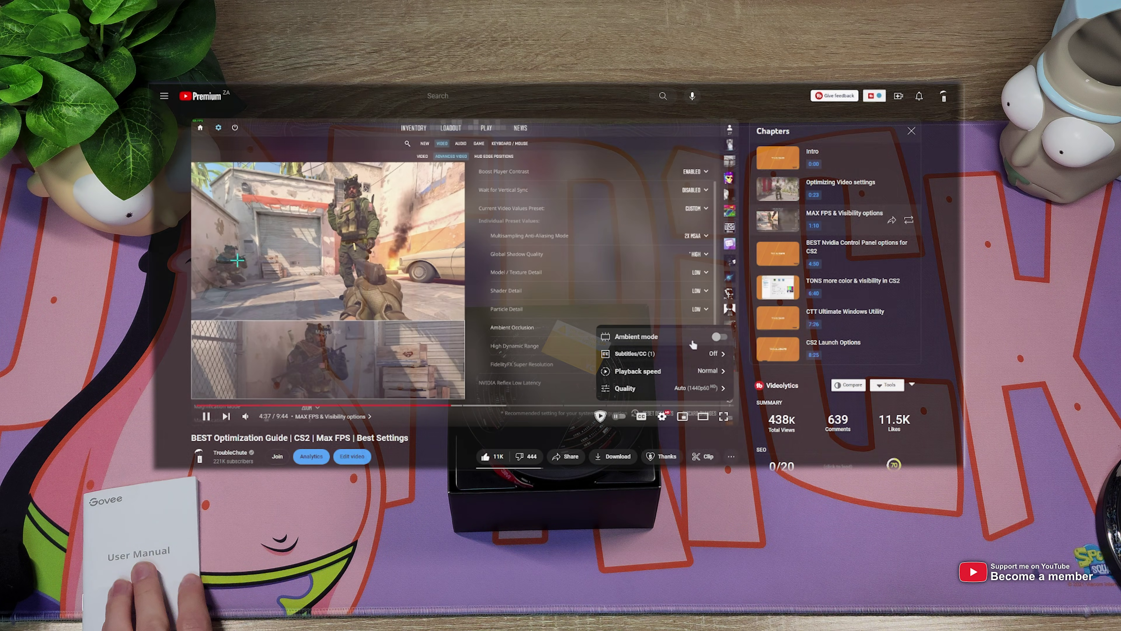
Step: Turn on Ambient mode in the YouTube video player's settings
{"action": "left_click", "coordinate": [693, 344]}
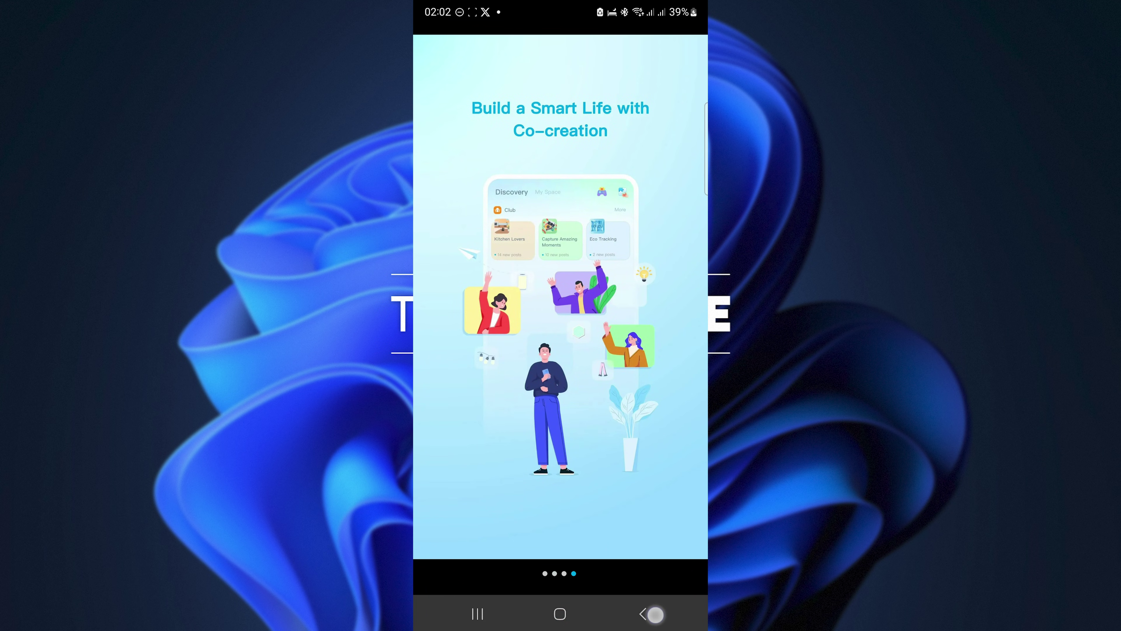
Step: Skip onboarding, start adding a device, and grant accessibility, nearby-device and location permissions
{"action": "left_click", "coordinate": [560, 508]}
{"action": "left_click", "coordinate": [560, 393]}
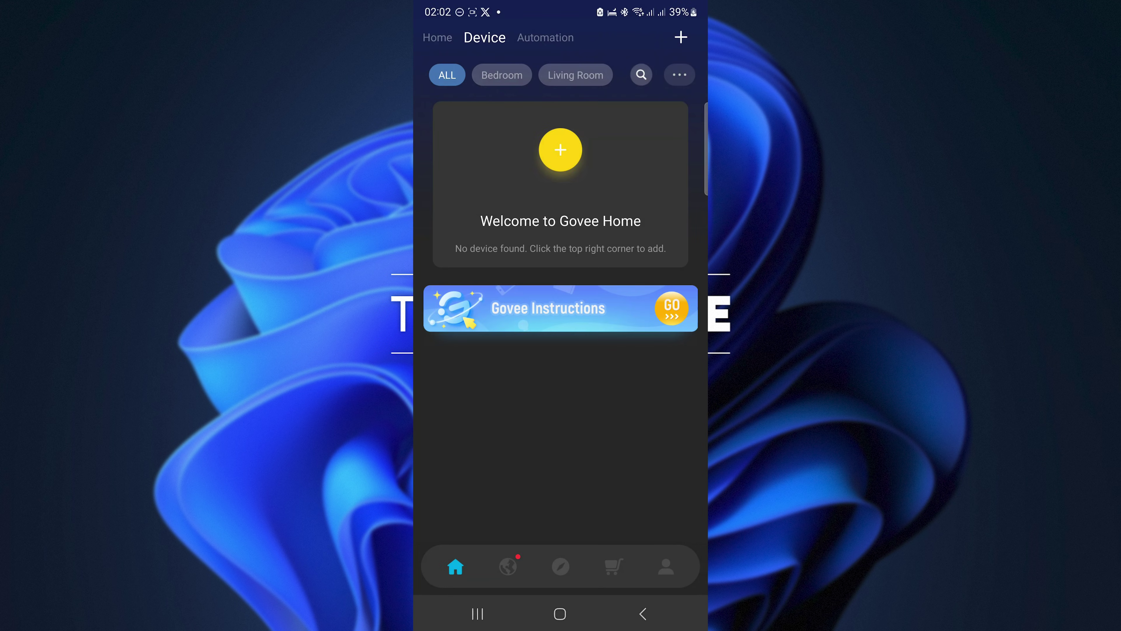
{"action": "left_click", "coordinate": [572, 153]}
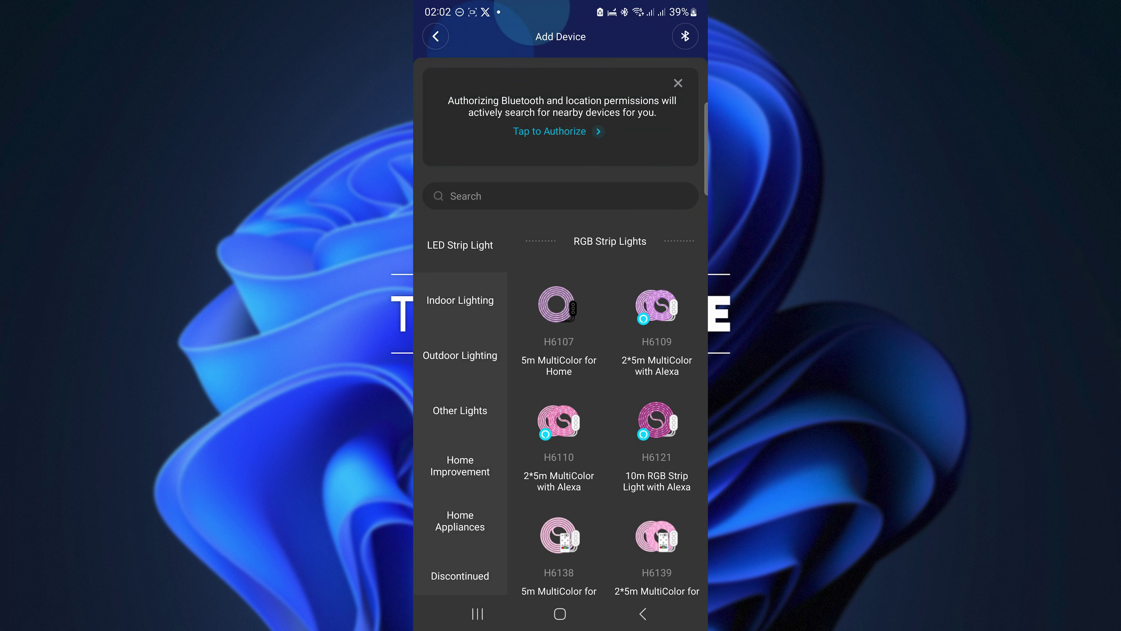
{"action": "left_click", "coordinate": [586, 126]}
{"action": "left_click", "coordinate": [613, 389]}
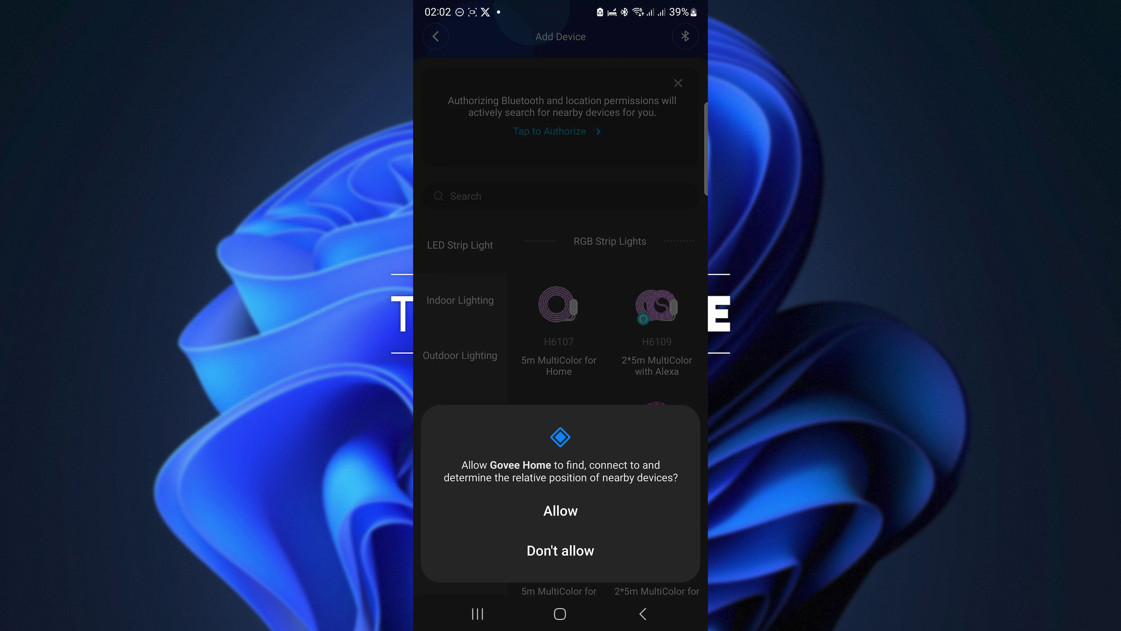
{"action": "left_click", "coordinate": [556, 494]}
{"action": "left_click", "coordinate": [555, 510]}
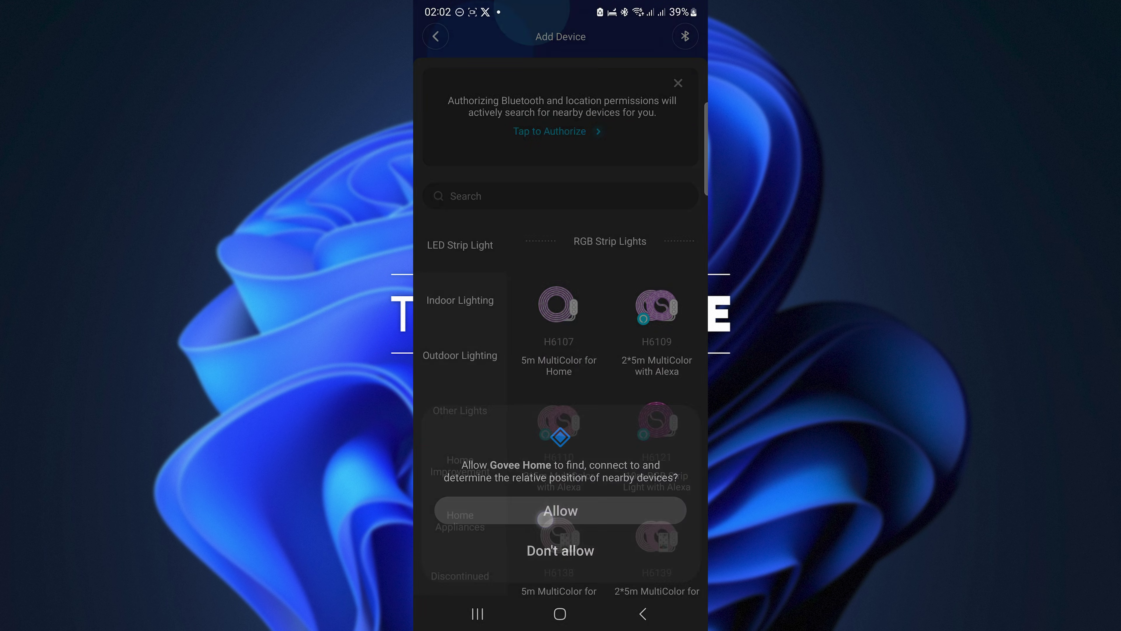
{"action": "left_click", "coordinate": [572, 459]}
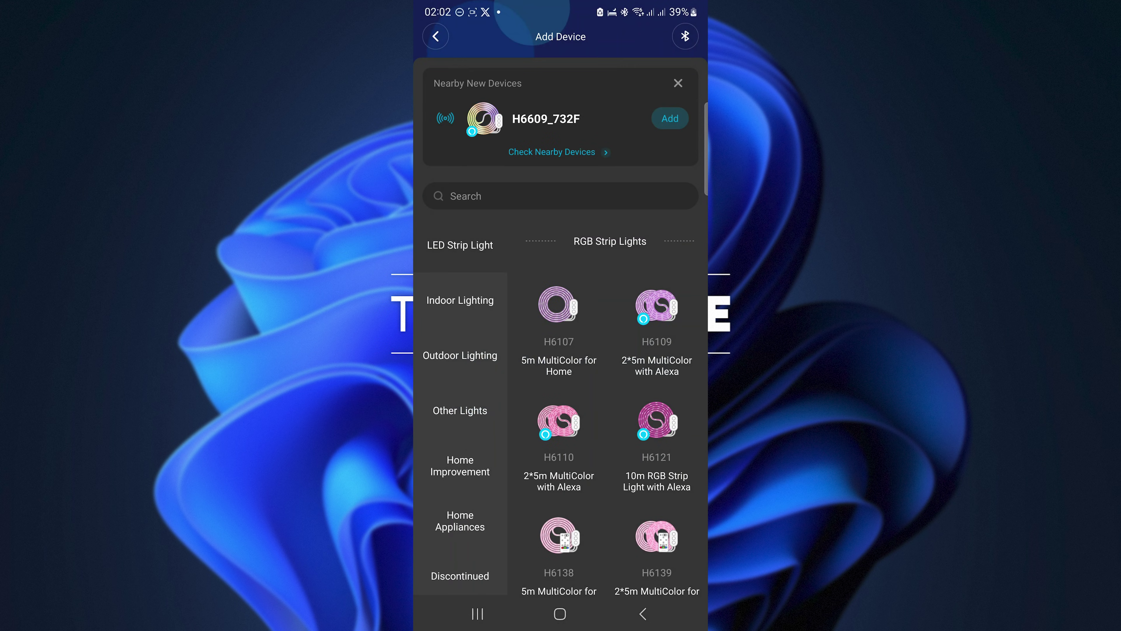
Step: Add the discovered H6609 light strip, sign in to the account, and accept the membership offer
{"action": "left_click", "coordinate": [662, 114]}
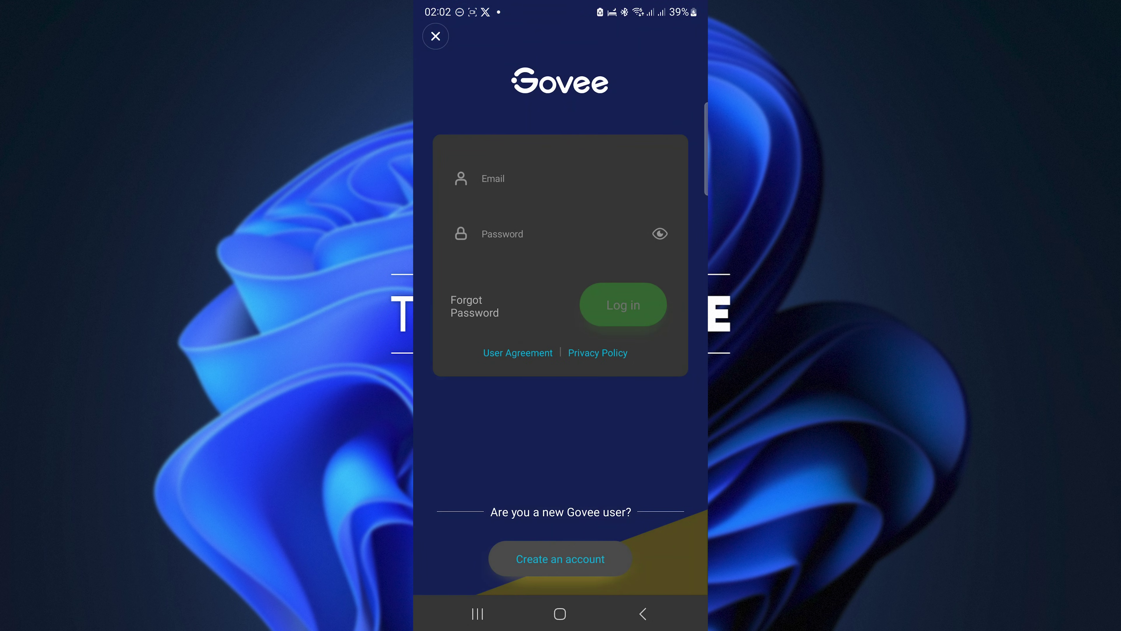
{"action": "left_click", "coordinate": [600, 173]}
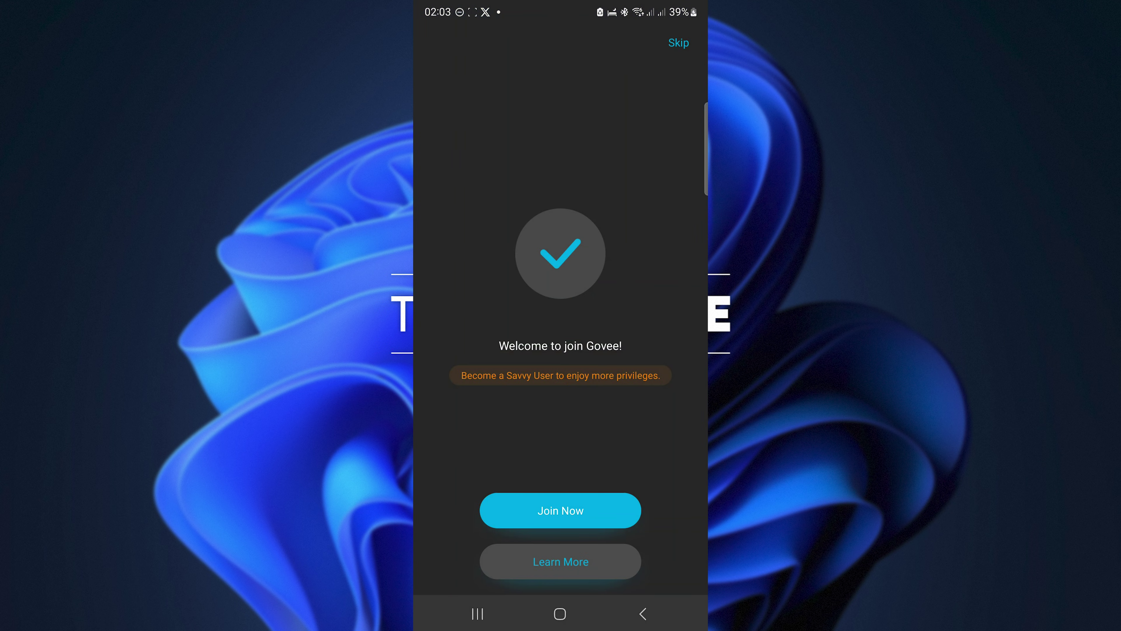
{"action": "left_click", "coordinate": [611, 505]}
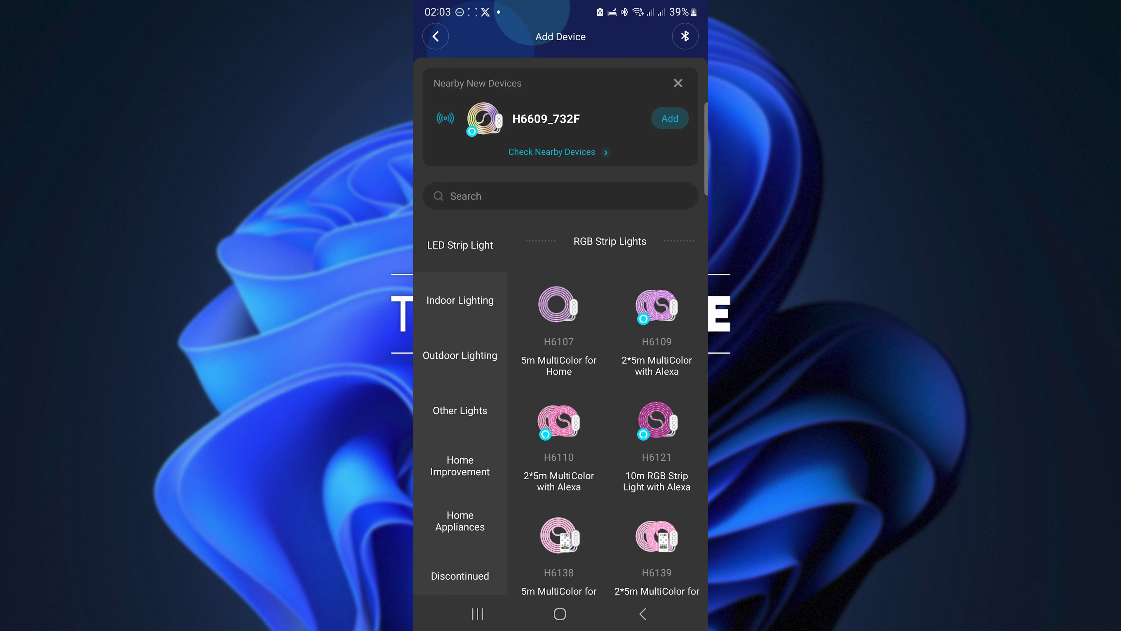
{"action": "left_click", "coordinate": [670, 118]}
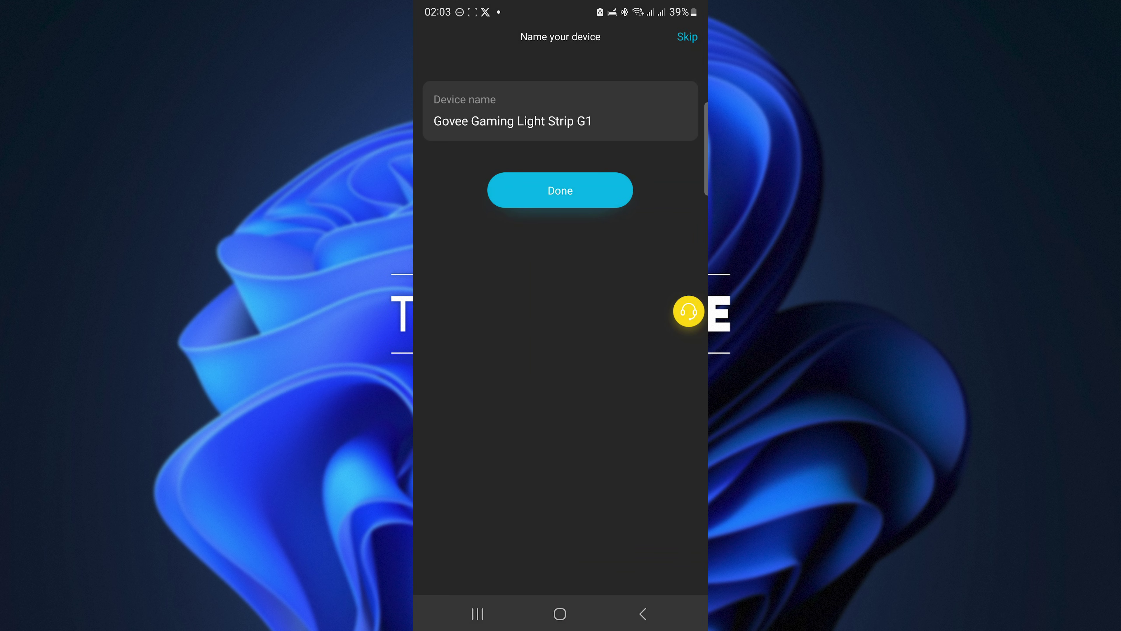
Step: Keep the name 'Govee Gaming Light Strip G1' and confirm the third (TV) installation direction
{"action": "left_click", "coordinate": [591, 121]}
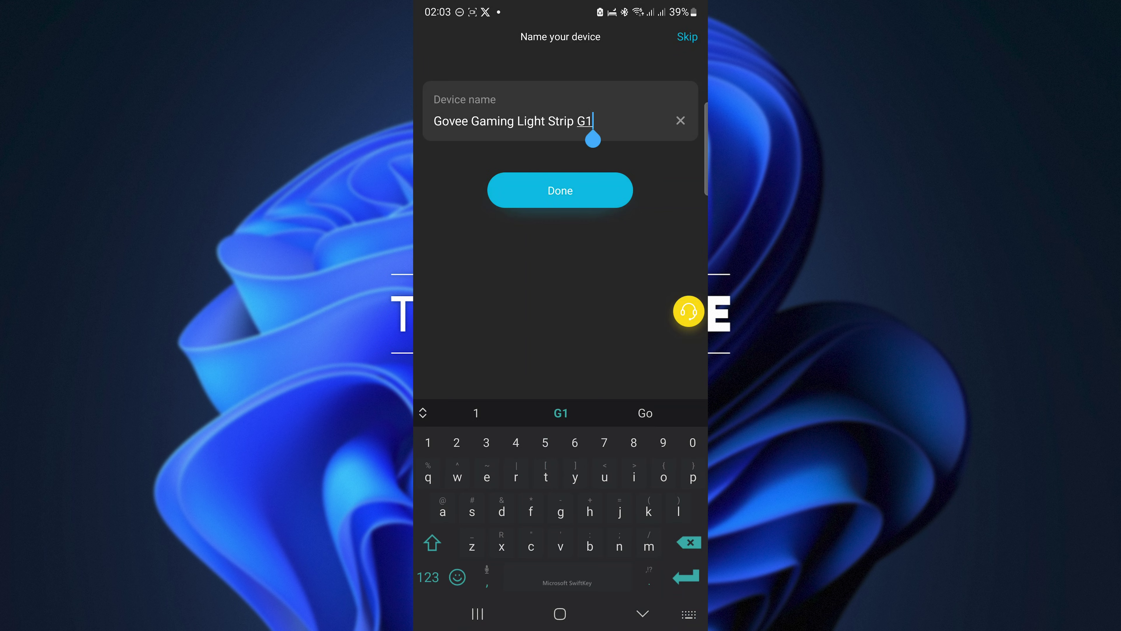
{"action": "key", "text": "Return"}
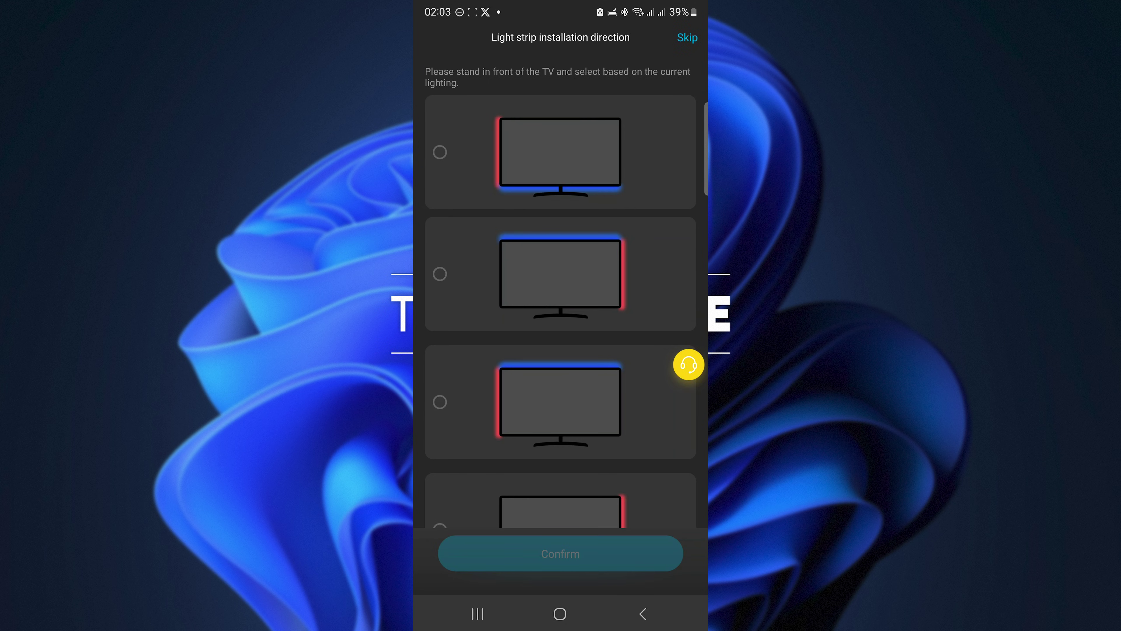
{"action": "left_click_drag", "start_coordinate": [645, 418], "coordinate": [664, 208]}
{"action": "left_click", "coordinate": [450, 328]}
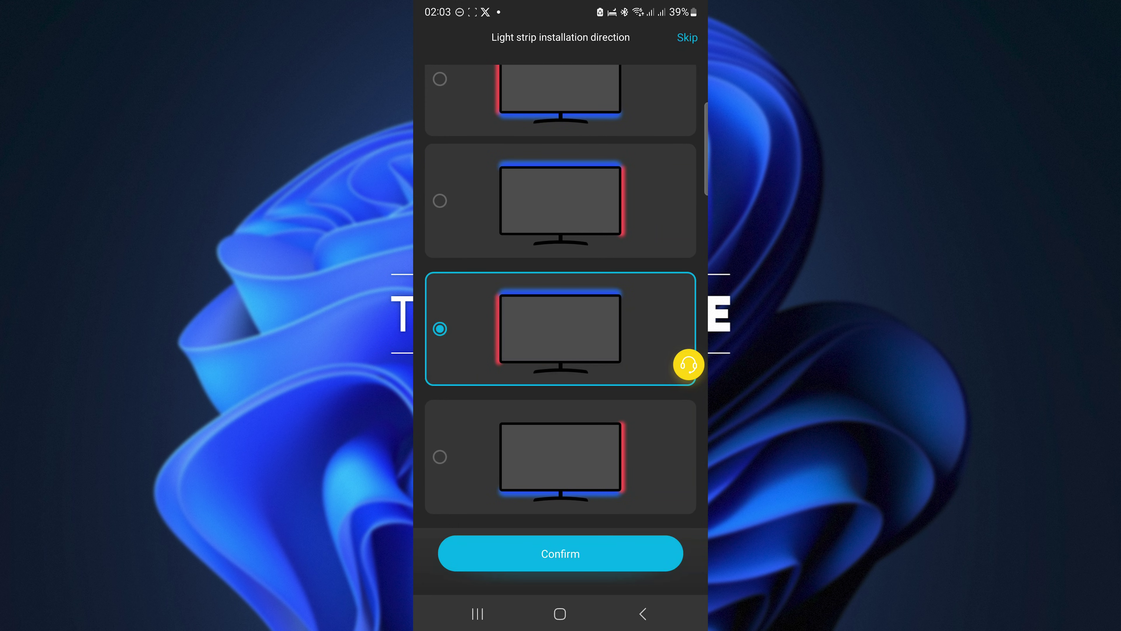
{"action": "left_click", "coordinate": [600, 561]}
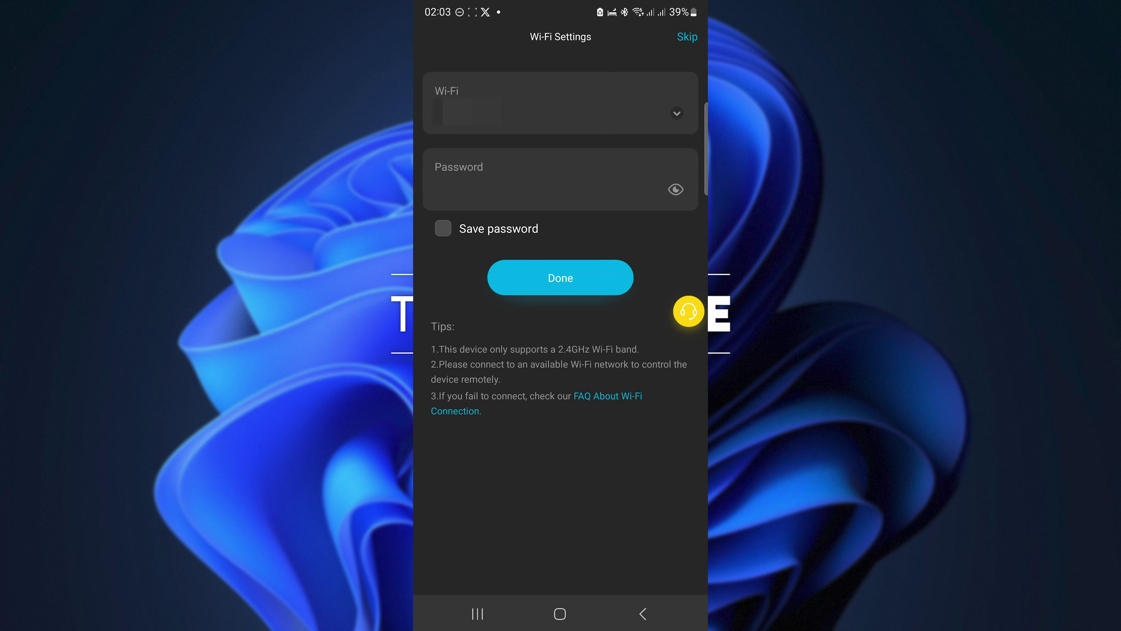
Step: Submit the Wi-Fi password, dismiss the Local API guide, and bring up the firmware update
{"action": "left_click", "coordinate": [462, 189]}
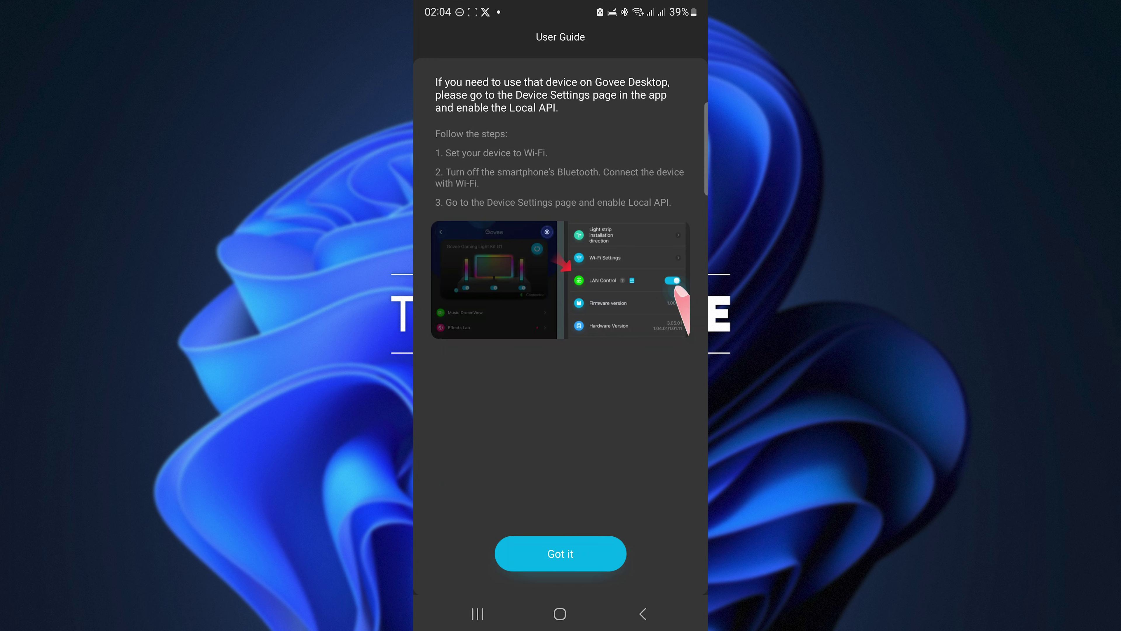
{"action": "left_click", "coordinate": [669, 413]}
{"action": "left_click", "coordinate": [582, 549]}
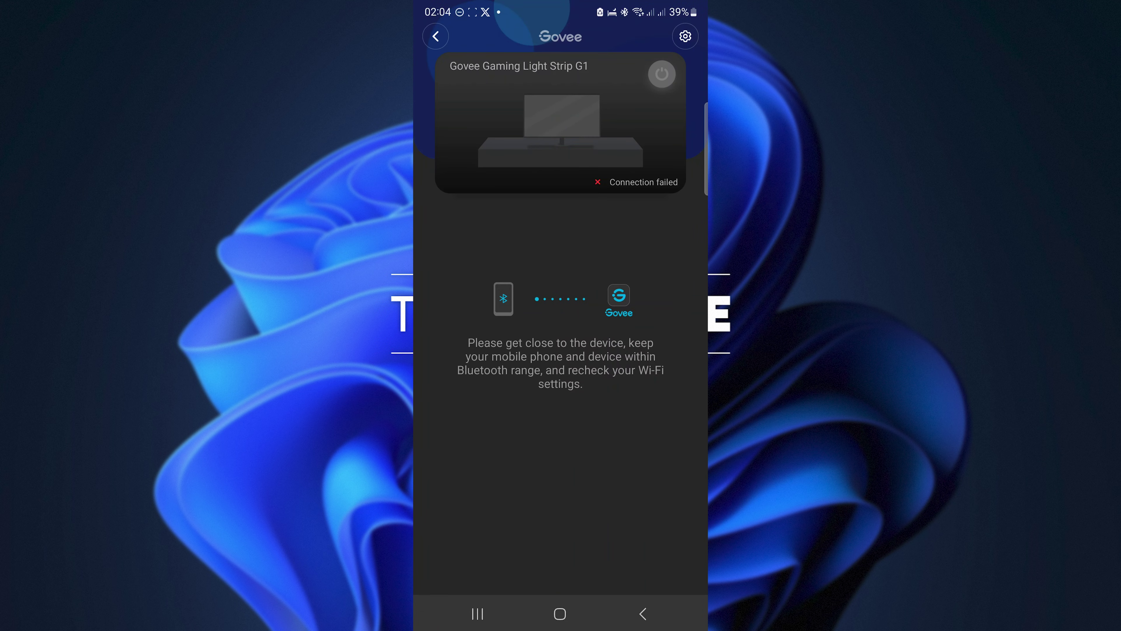
{"action": "left_click", "coordinate": [653, 348]}
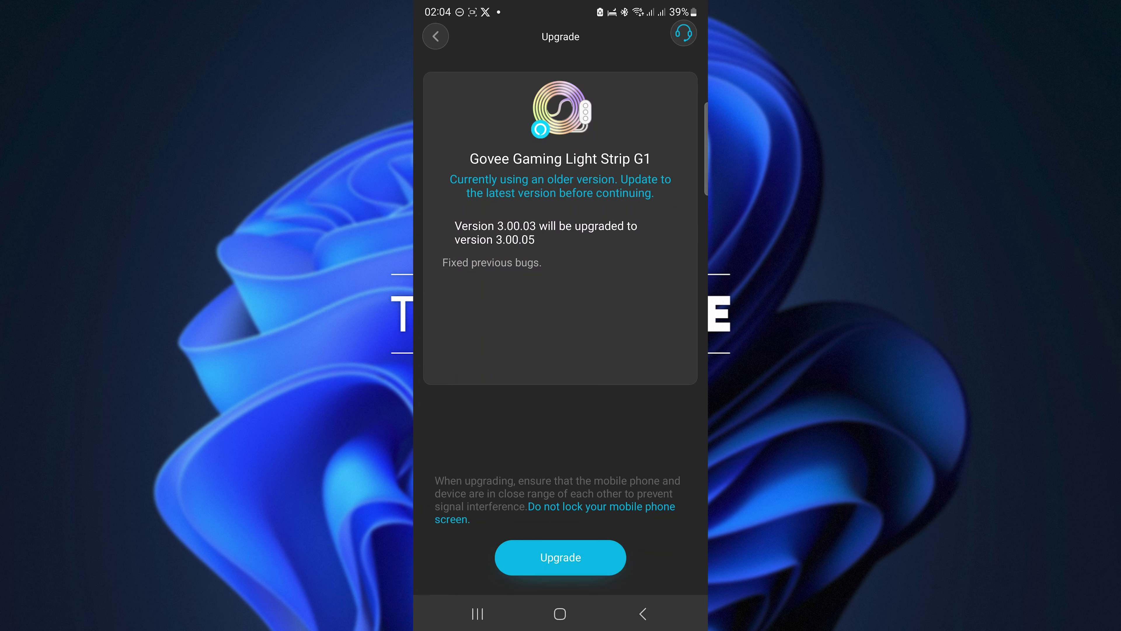
Step: Upgrade the strip's firmware to 3.00.05 and apply the Sunrise scene from Effects Lab
{"action": "left_click", "coordinate": [560, 558]}
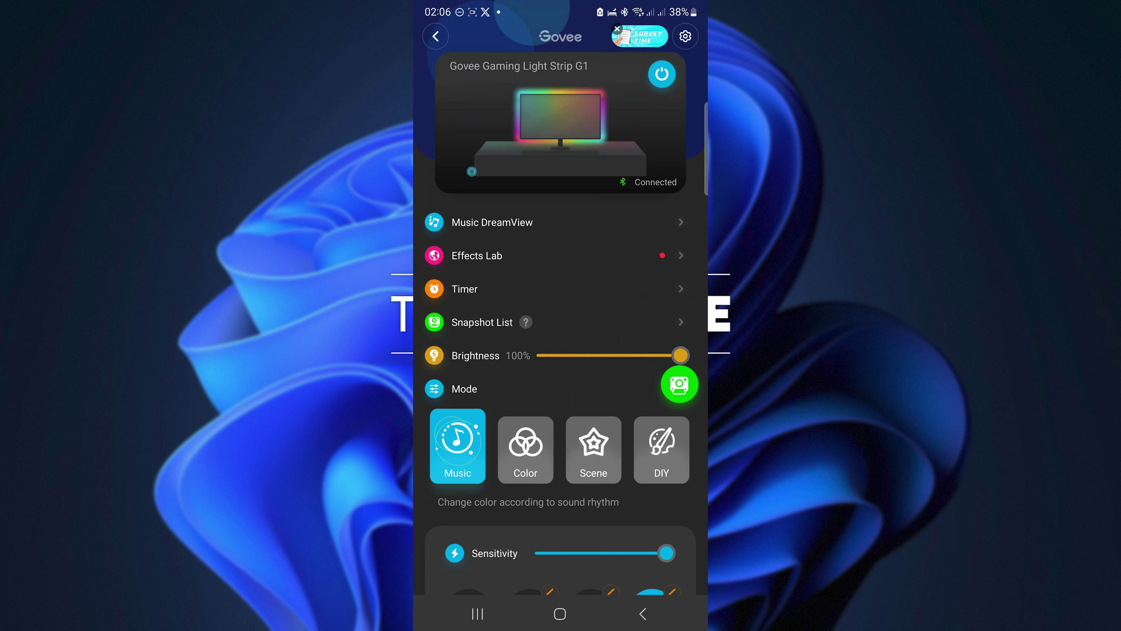
{"action": "left_click", "coordinate": [664, 245]}
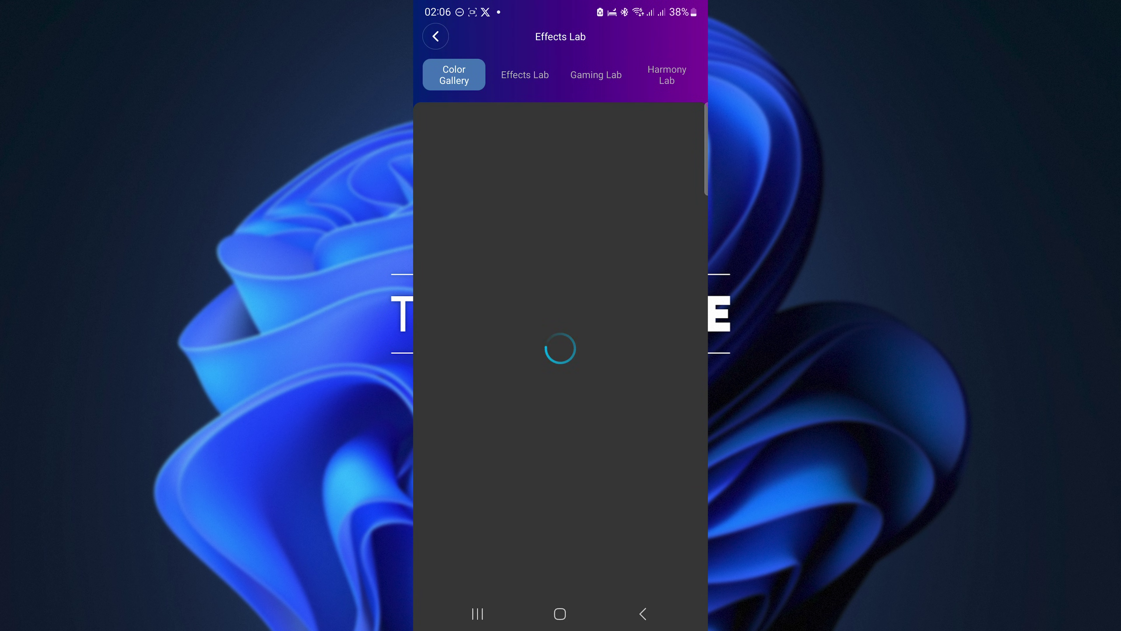
{"action": "left_click", "coordinate": [525, 75]}
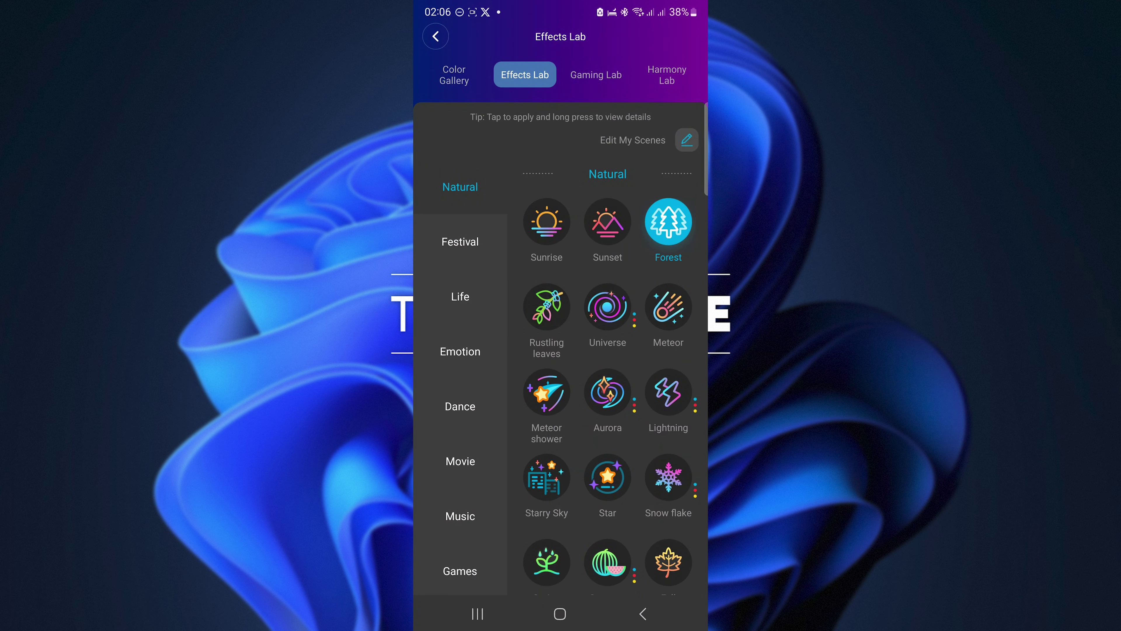
{"action": "left_click", "coordinate": [547, 222]}
{"action": "left_click", "coordinate": [561, 356]}
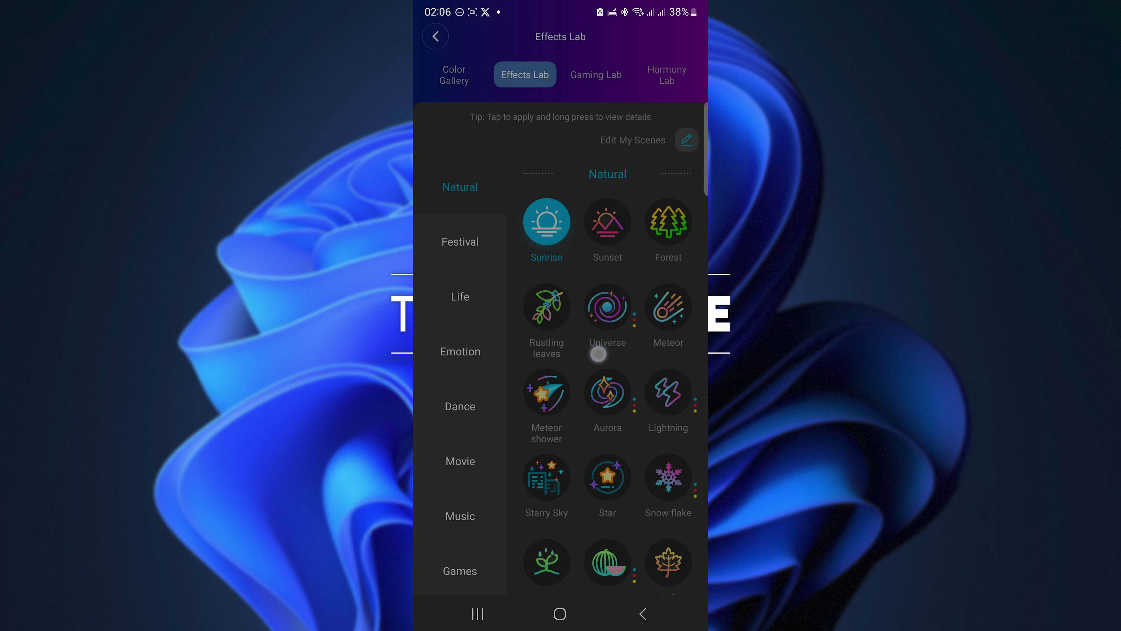
Step: Apply version B of the Summer scene, then view the Harmony Lab sounds
{"action": "scroll", "coordinate": [643, 389], "scroll_direction": "down", "scroll_amount": 5}
{"action": "left_click", "coordinate": [607, 294]}
{"action": "left_click", "coordinate": [529, 354]}
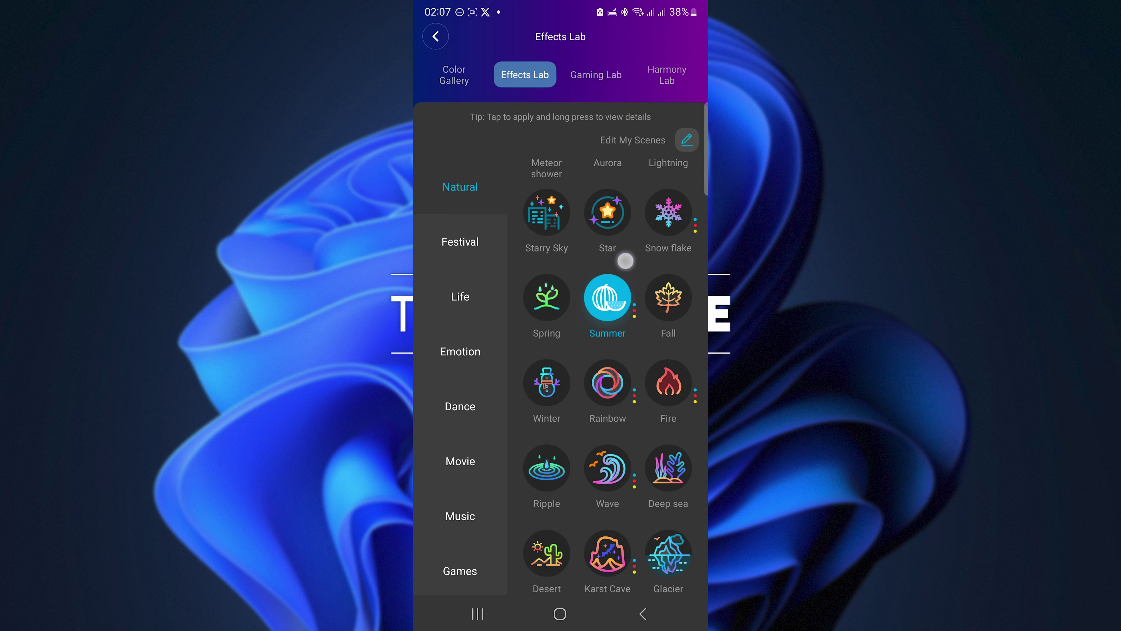
{"action": "scroll", "coordinate": [608, 353], "scroll_direction": "up", "scroll_amount": 5}
{"action": "left_click", "coordinate": [666, 75]}
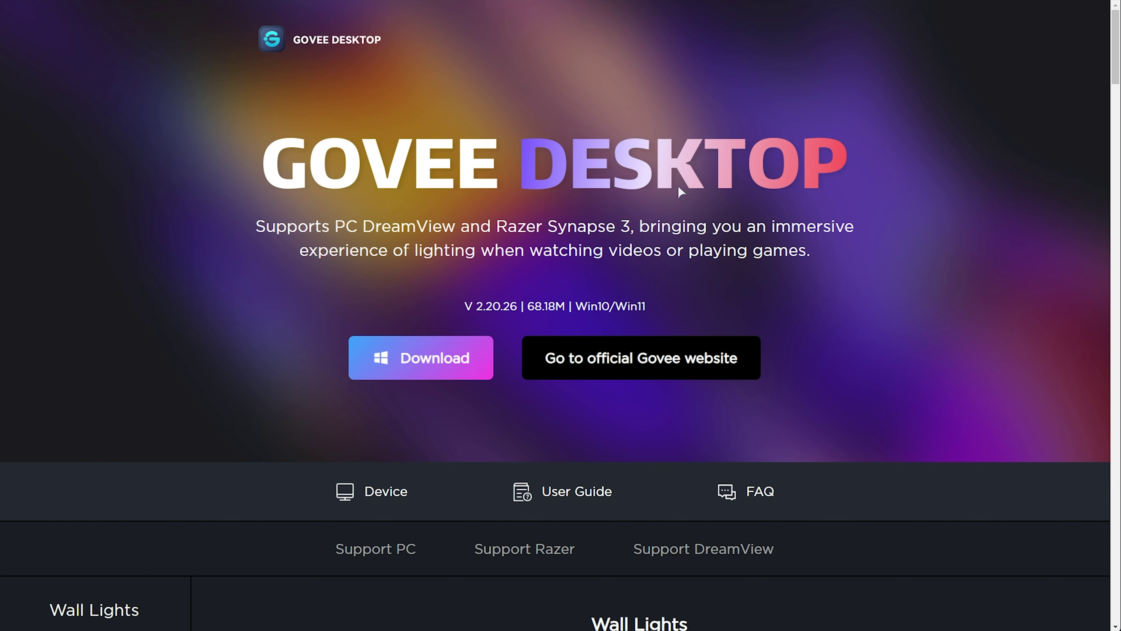
Step: Download the Govee Desktop 2.20.26 installer for Win10/Win11
{"action": "left_click", "coordinate": [398, 368]}
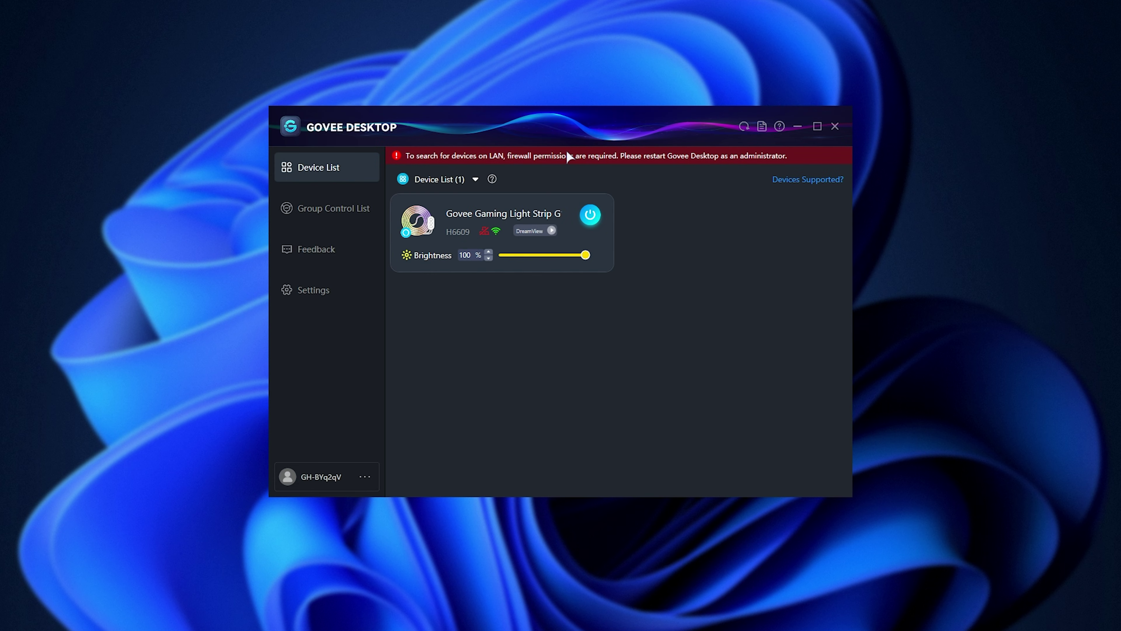
Step: Exit and relaunch Govee Desktop twice, rechecking the strip's LAN status, which stays unavailable
{"action": "mouse_move", "coordinate": [484, 239]}
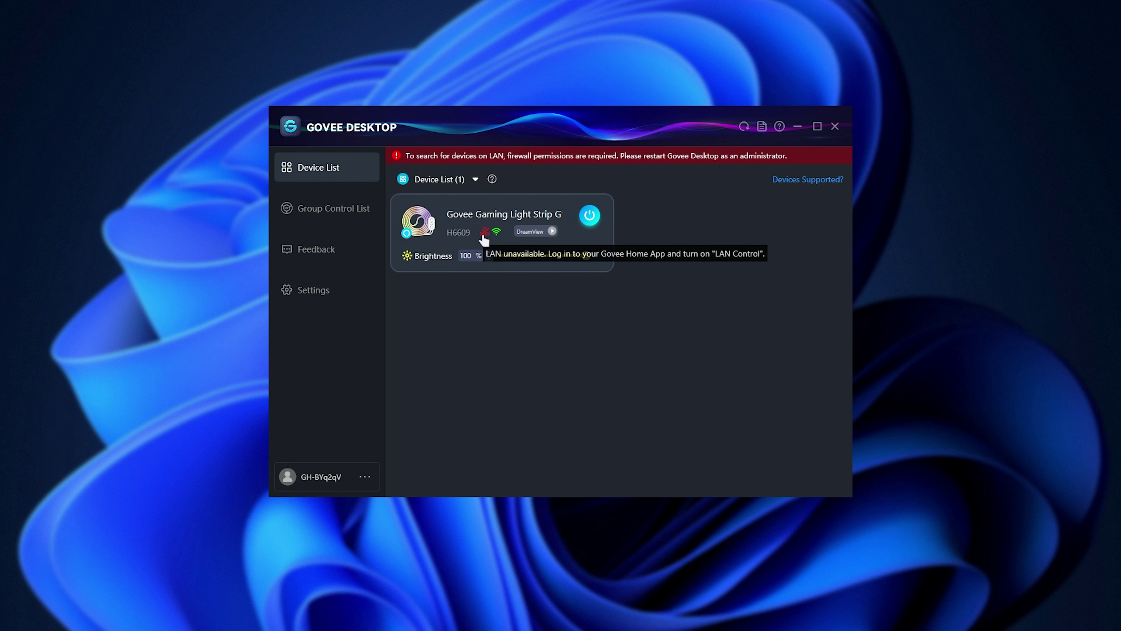
{"action": "left_click", "coordinate": [835, 127]}
{"action": "left_click", "coordinate": [653, 338]}
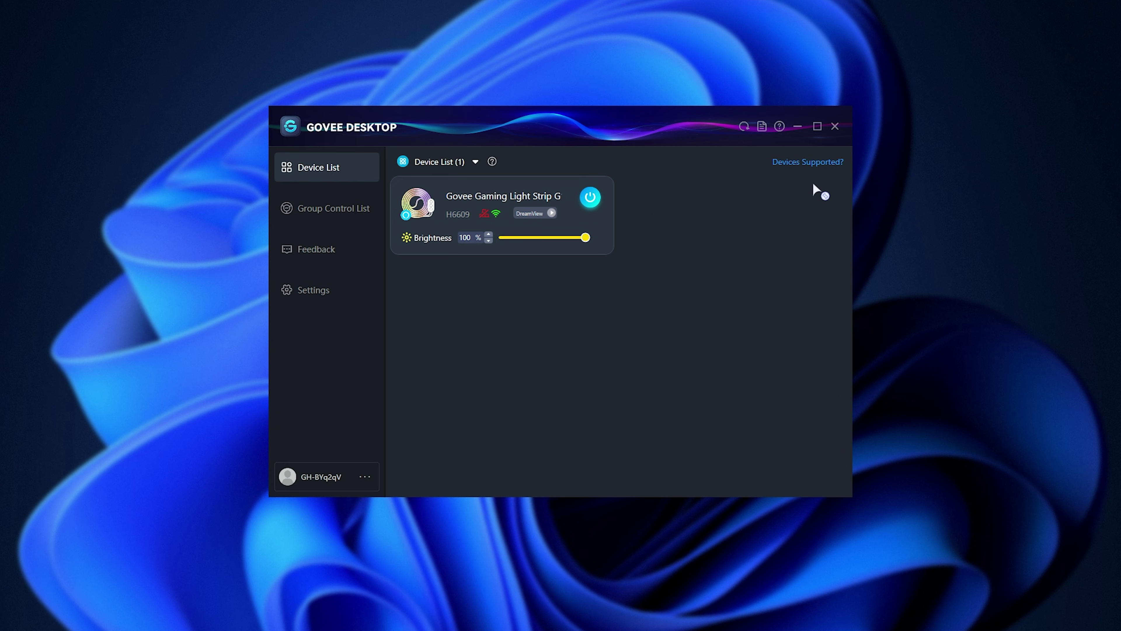
{"action": "left_click", "coordinate": [834, 127]}
{"action": "left_click", "coordinate": [659, 347]}
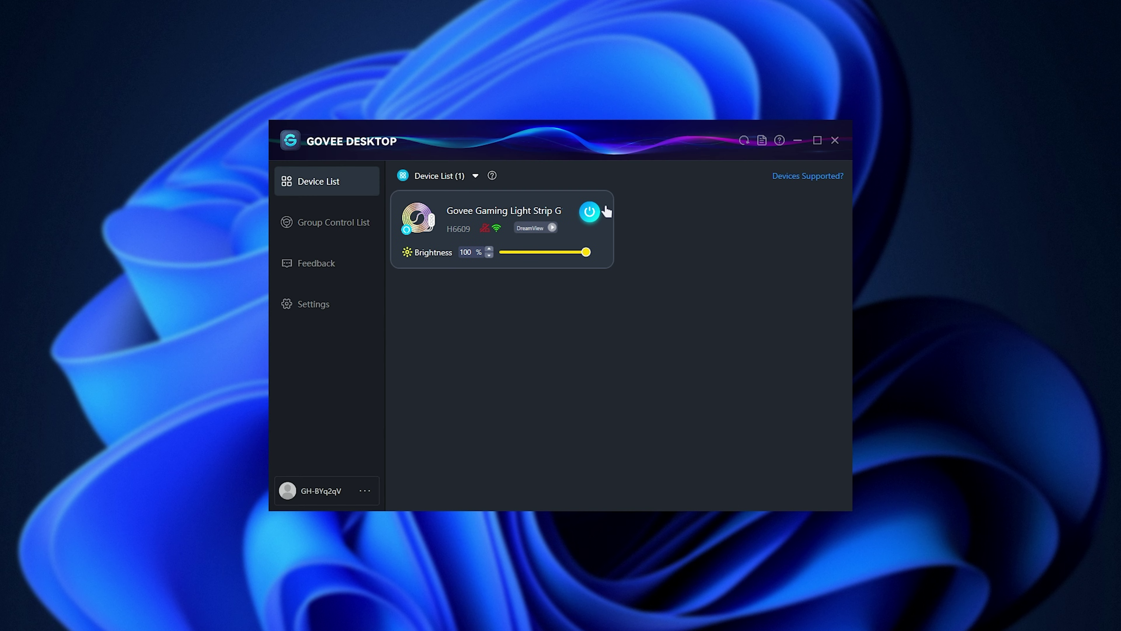
{"action": "mouse_move", "coordinate": [485, 230]}
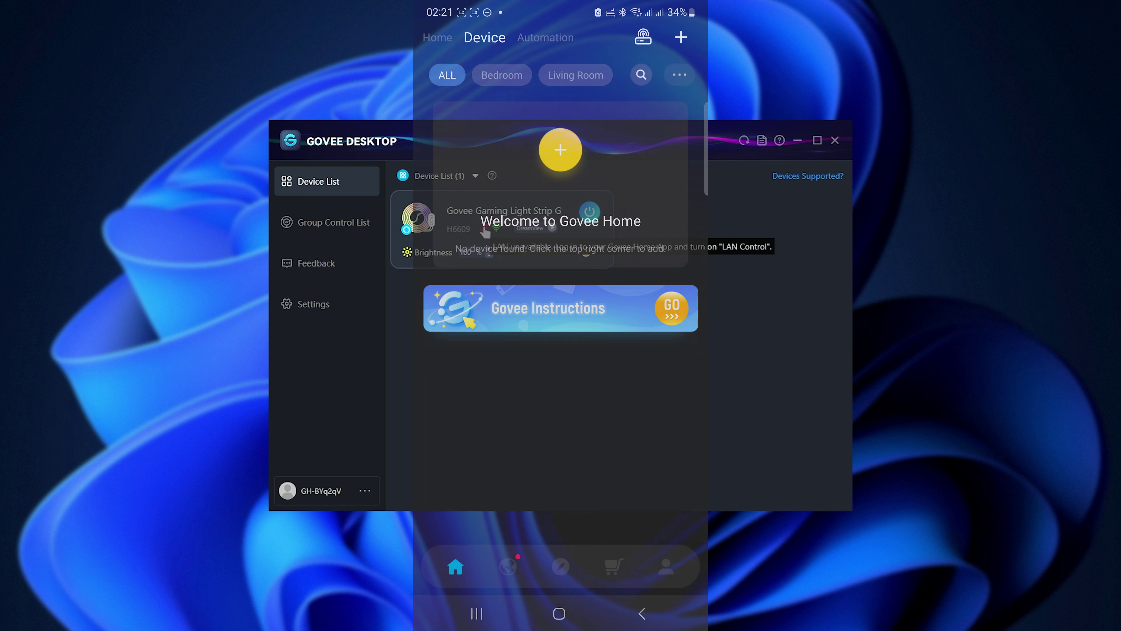
Step: Switch on LAN Control in the Gaming Light Strip G1's settings, suppressing future warnings
{"action": "left_click", "coordinate": [490, 127]}
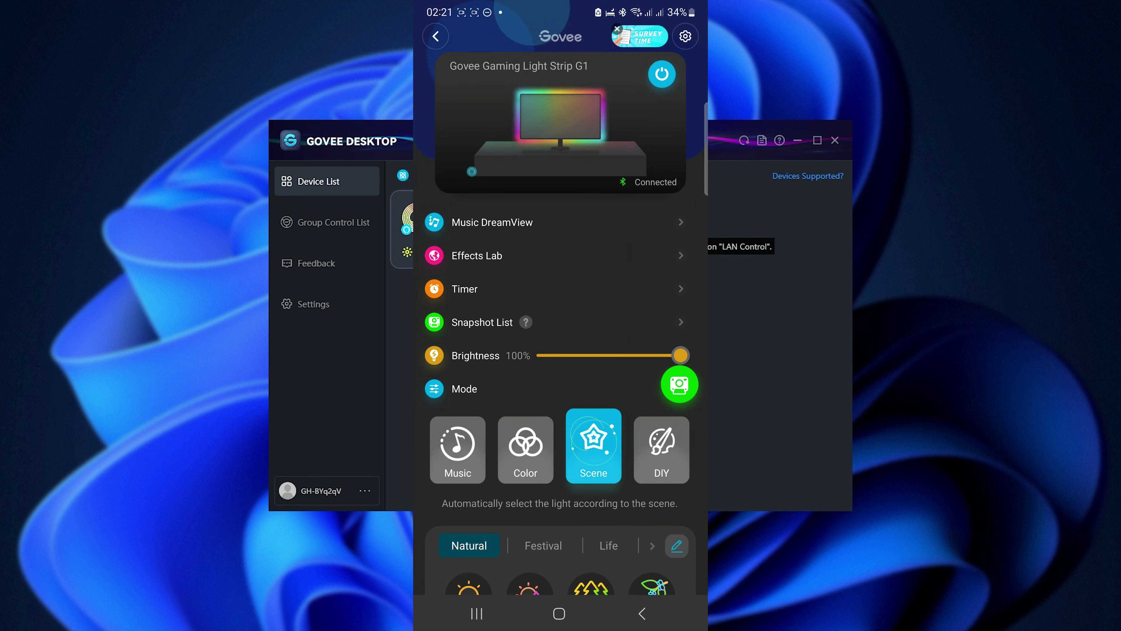
{"action": "left_click", "coordinate": [685, 36]}
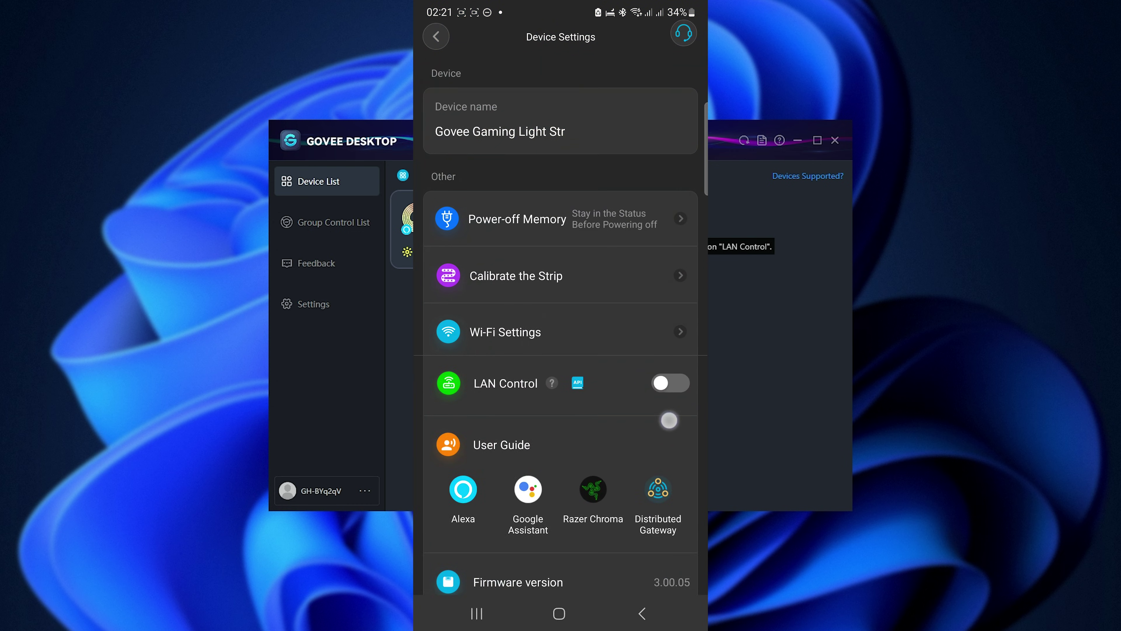
{"action": "left_click", "coordinate": [670, 356]}
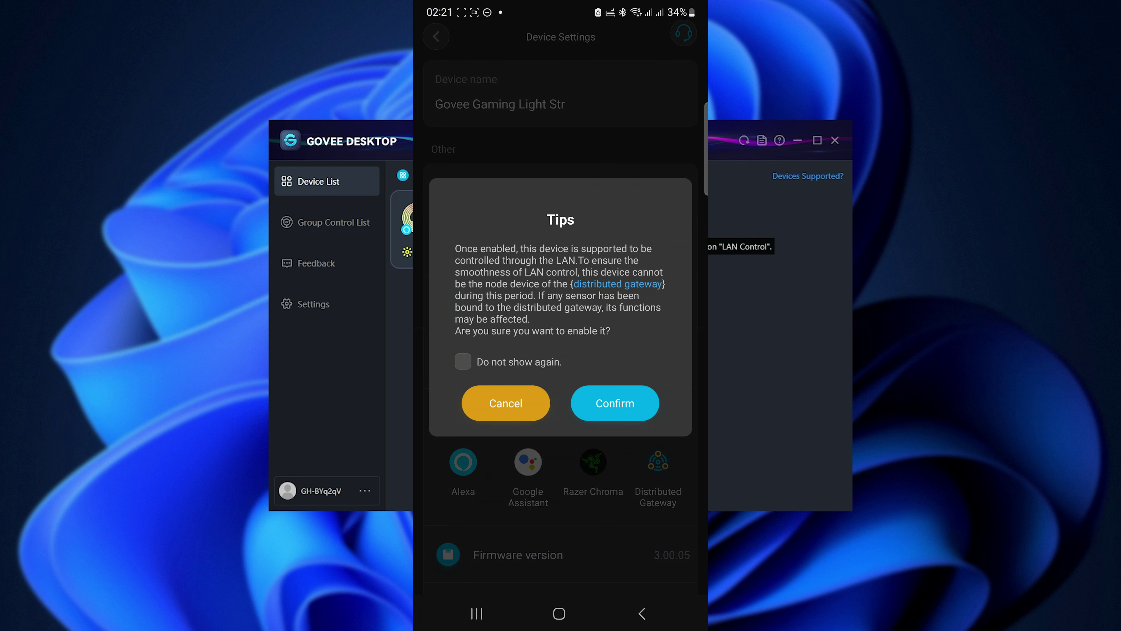
{"action": "left_click", "coordinate": [520, 359]}
{"action": "left_click", "coordinate": [615, 403]}
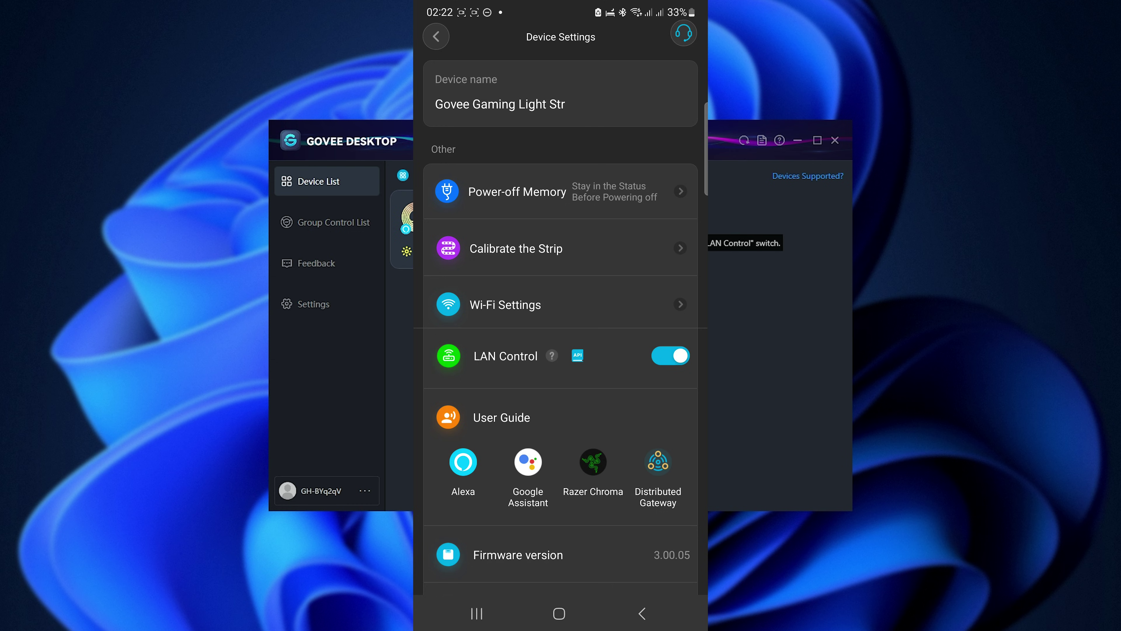
Step: Exit and relaunch Govee Desktop, then move its window down slightly
{"action": "left_click", "coordinate": [835, 139]}
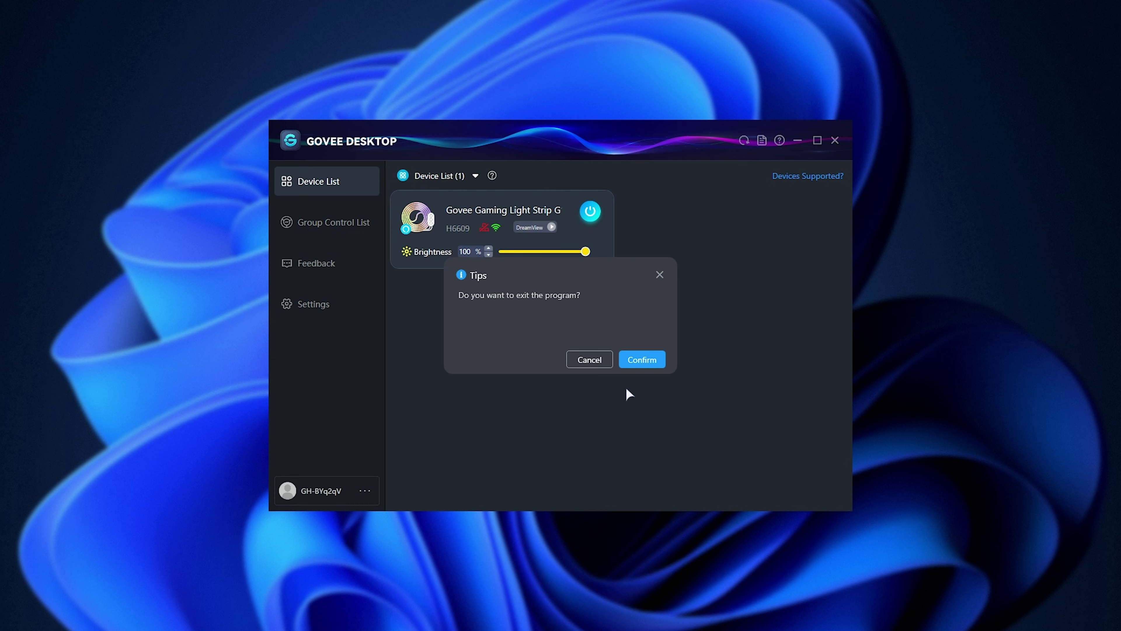
{"action": "left_click", "coordinate": [641, 358]}
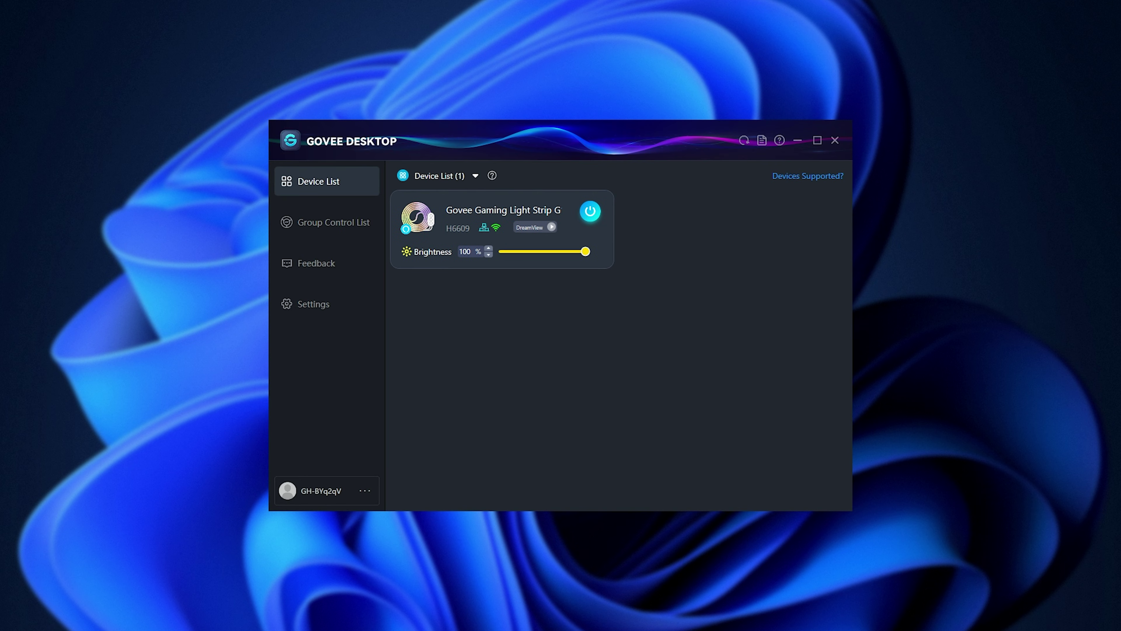
{"action": "left_click_drag", "start_coordinate": [679, 152], "coordinate": [669, 183]}
{"action": "key", "text": "Escape"}
{"action": "key", "text": "super"}
{"action": "type", "text": "firewall"}
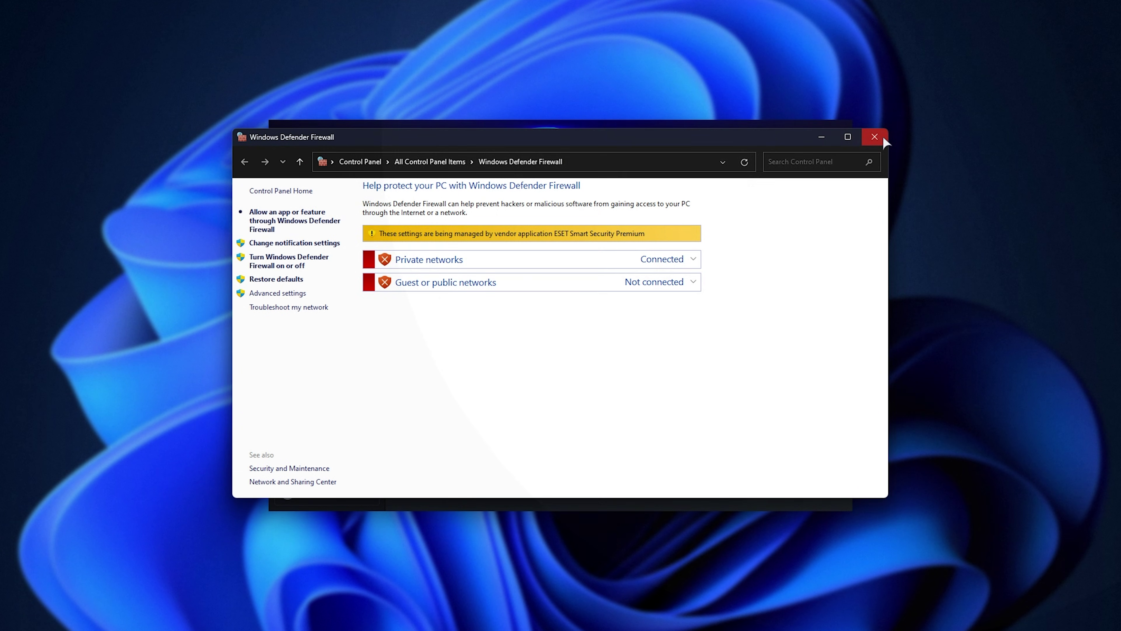
{"action": "left_click", "coordinate": [875, 136]}
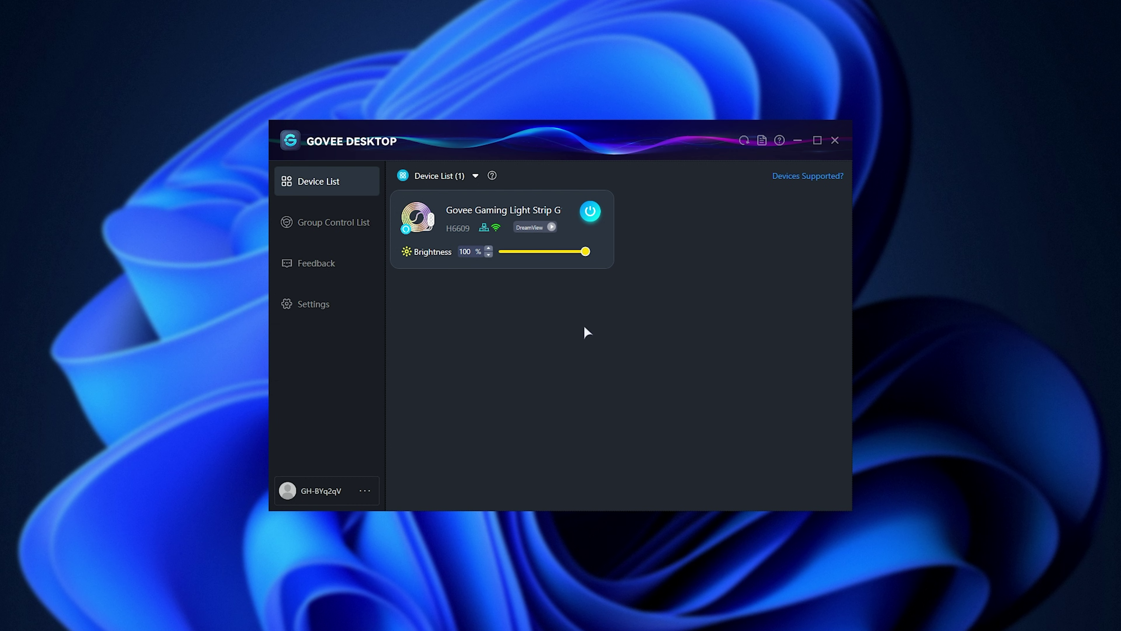
{"action": "key", "text": "alt+Tab"}
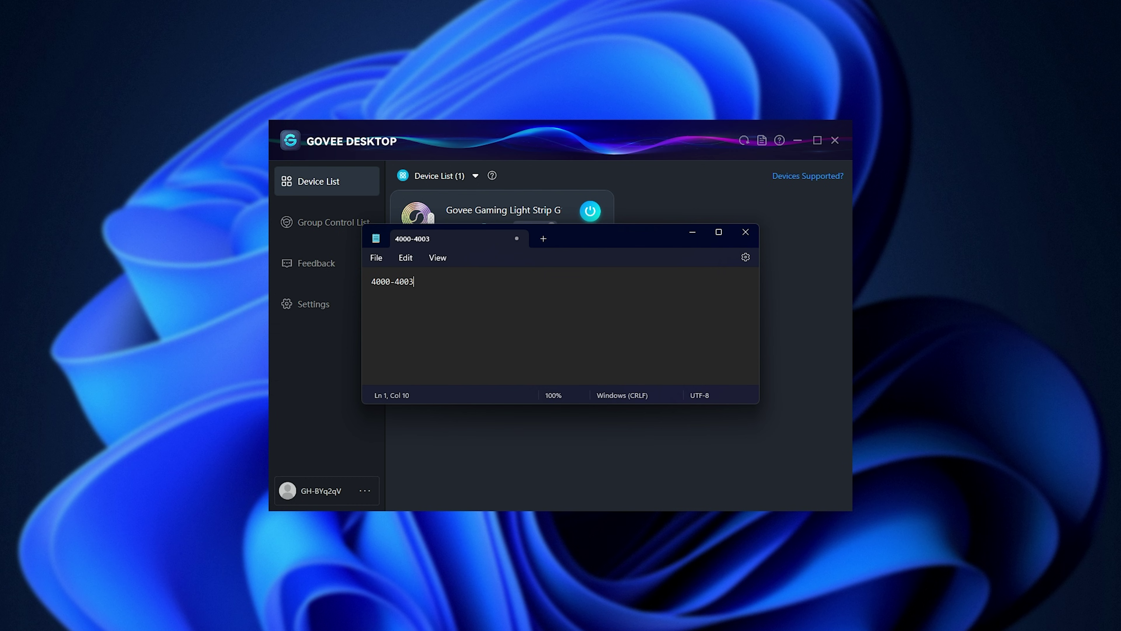
{"action": "left_click", "coordinate": [746, 232]}
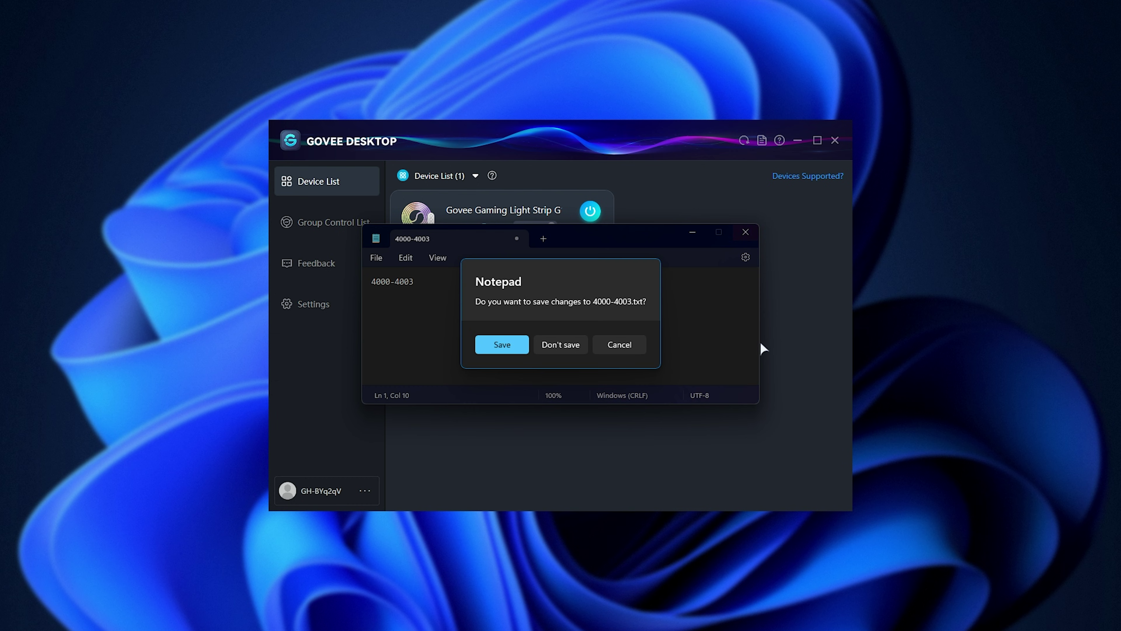
{"action": "left_click", "coordinate": [565, 348]}
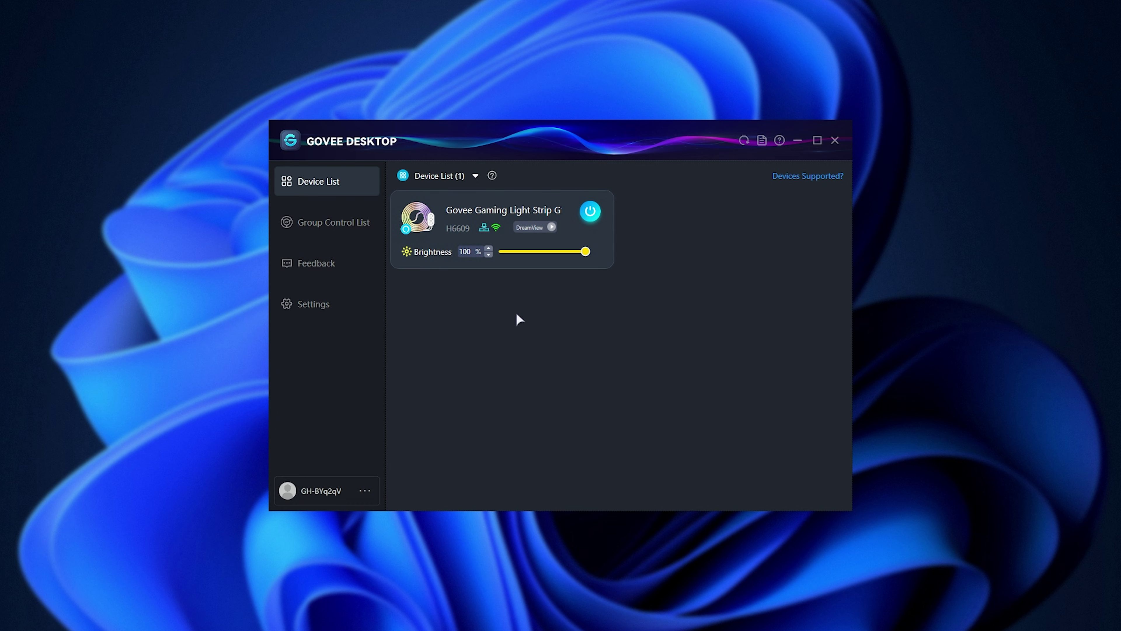
Step: Launch Device Manager from Windows search with 'device' and expand Network adapters
{"action": "key", "text": "super"}
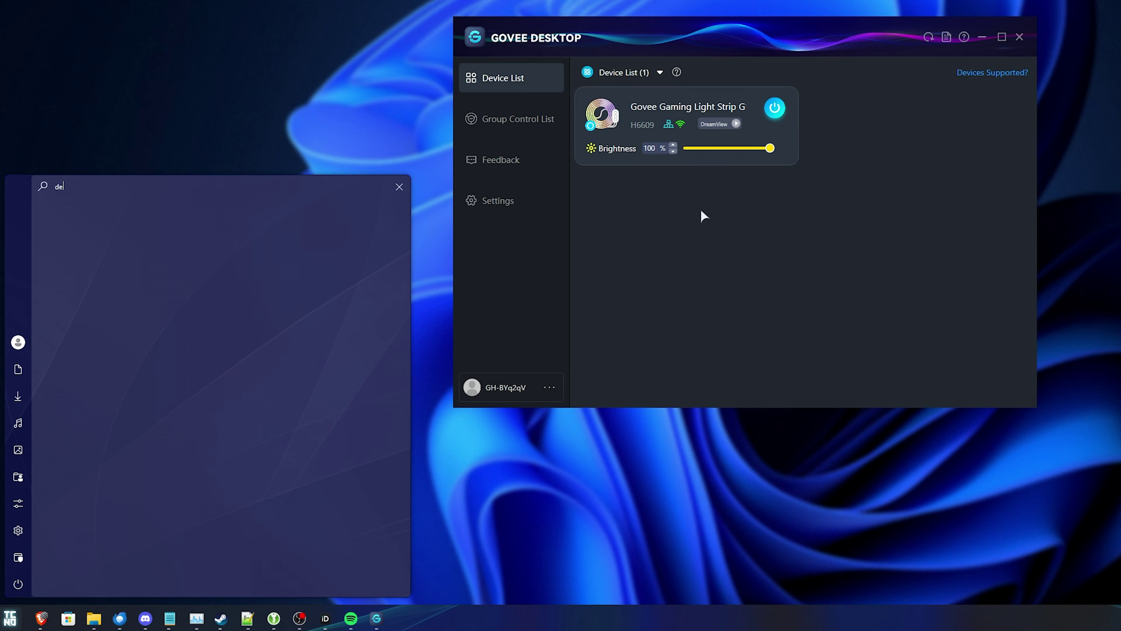
{"action": "type", "text": "device"}
{"action": "left_click", "coordinate": [189, 267]}
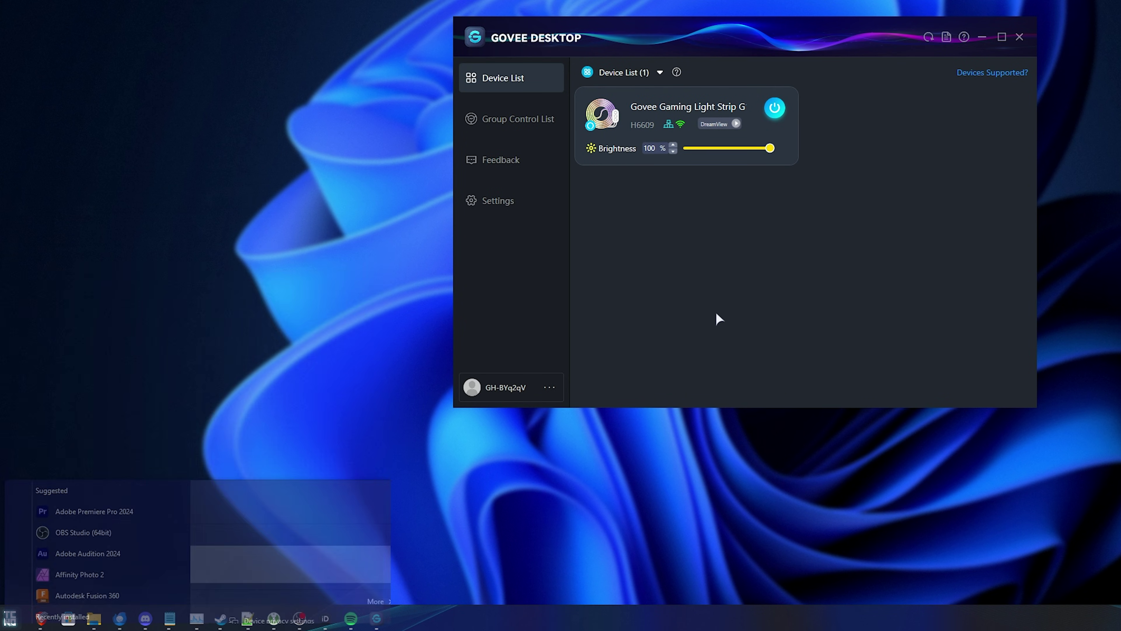
{"action": "double_click", "coordinate": [381, 349]}
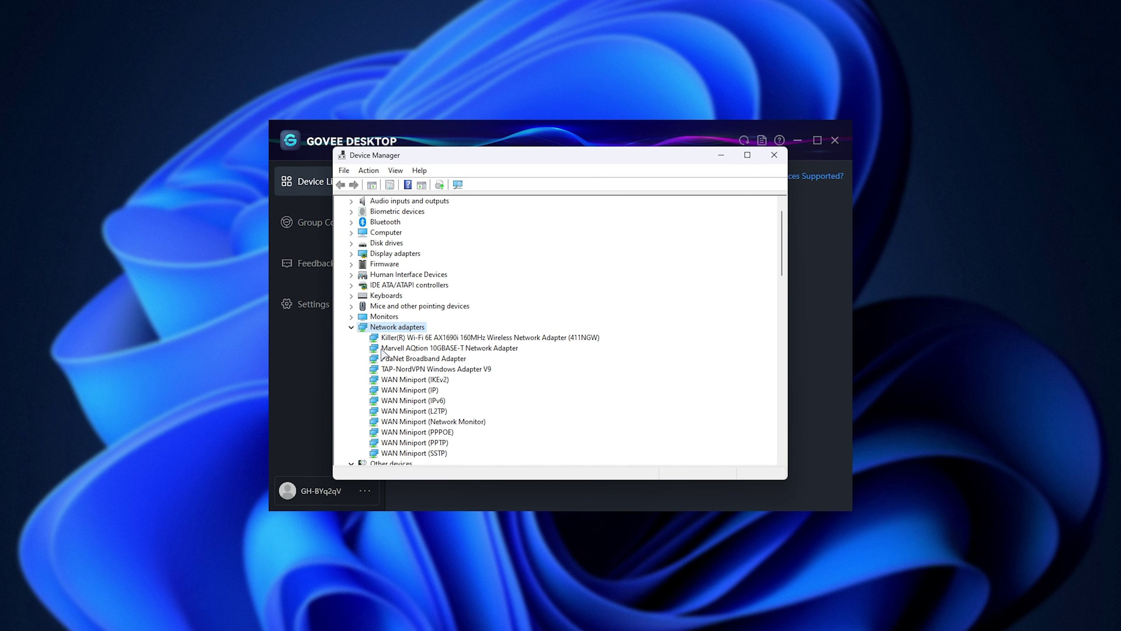
Step: Inspect the Marvell AQtion 10GBASE-T adapter's actions and the View options without changes
{"action": "left_click", "coordinate": [413, 348]}
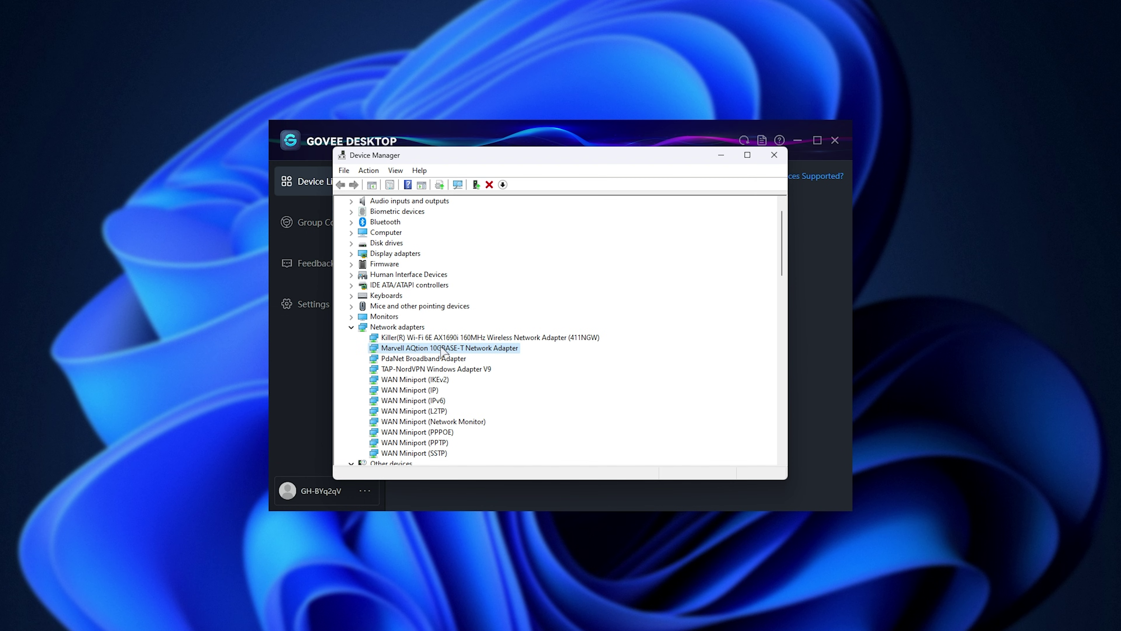
{"action": "right_click", "coordinate": [458, 349]}
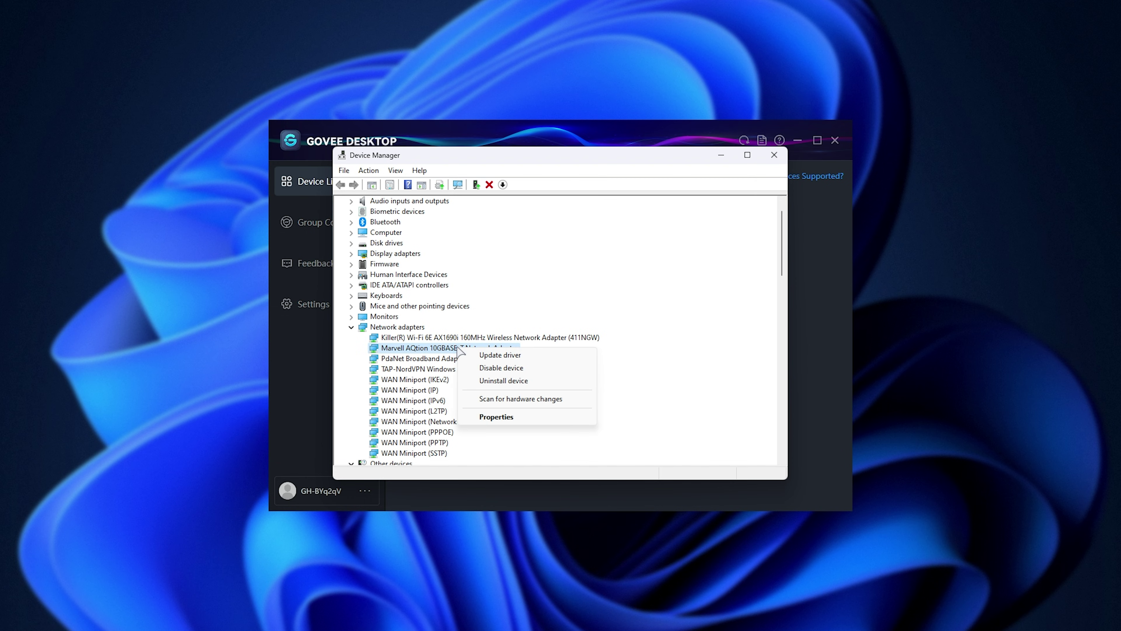
{"action": "left_click", "coordinate": [477, 321]}
{"action": "right_click", "coordinate": [453, 348]}
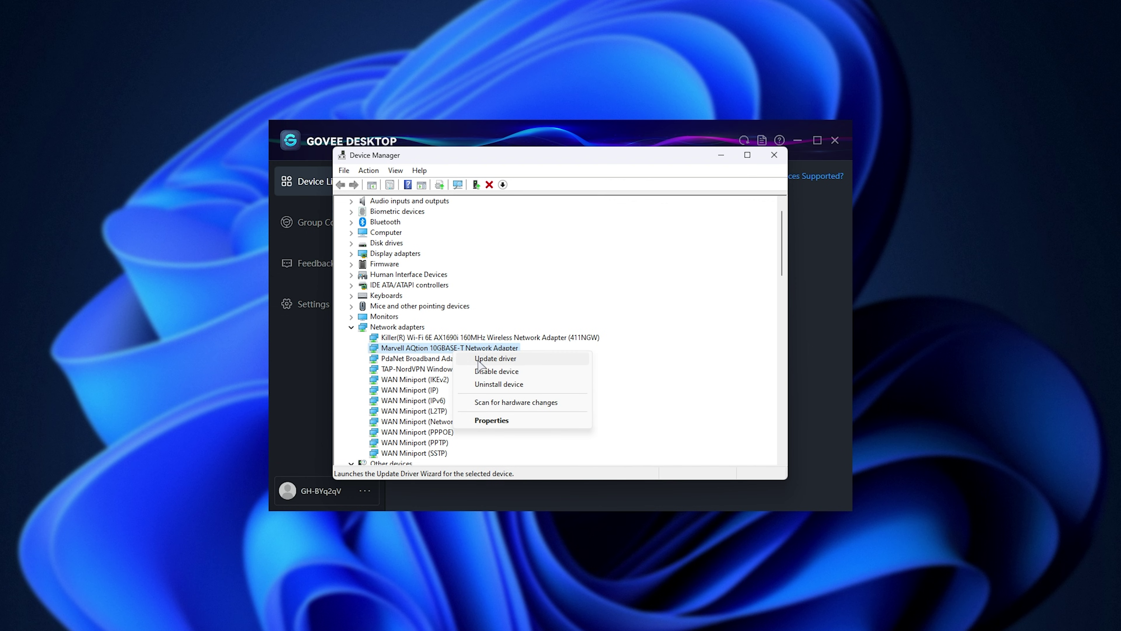
{"action": "left_click", "coordinate": [511, 321]}
{"action": "left_click", "coordinate": [394, 171]}
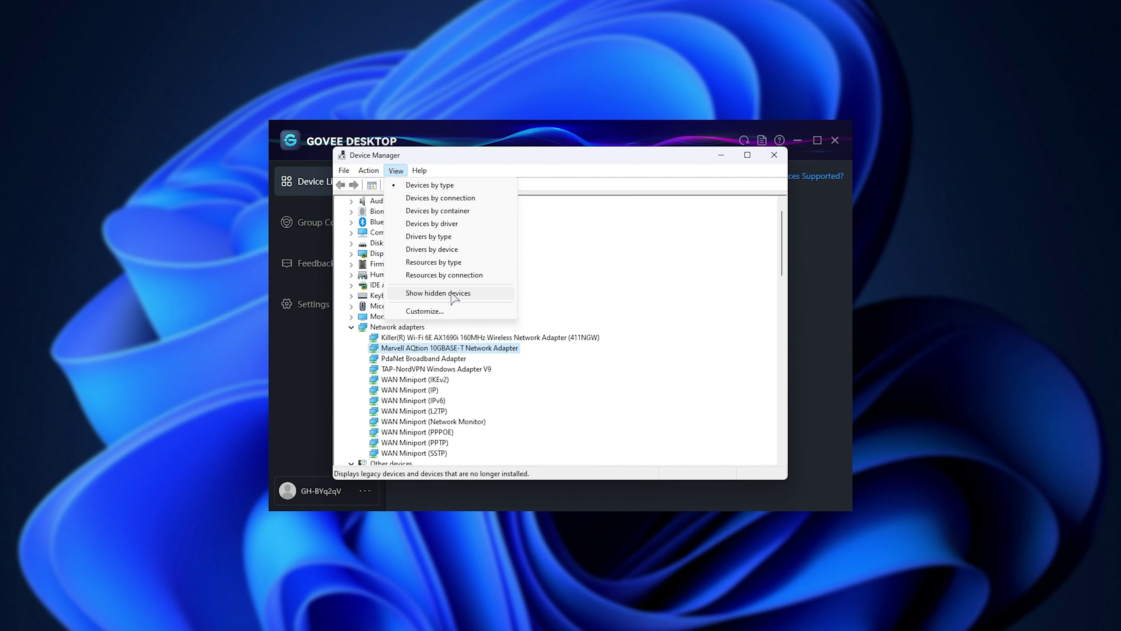
Step: Close Device Manager and create a DreamView named 'Dream' with the Gaming Light Strip G1 ticked
{"action": "left_click", "coordinate": [774, 154]}
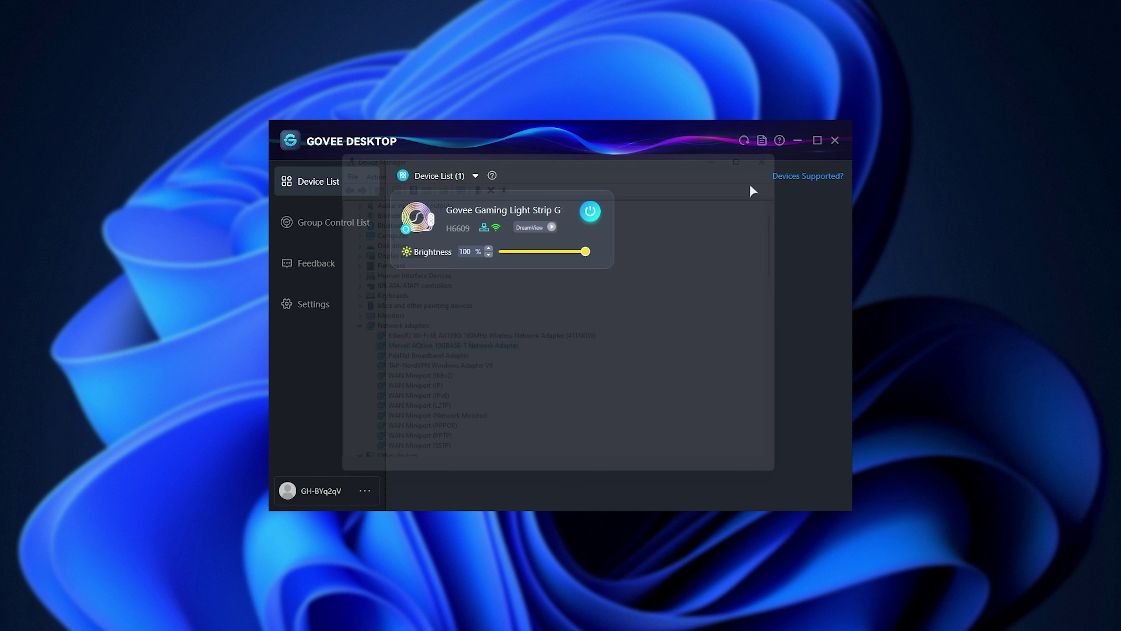
{"action": "mouse_move", "coordinate": [487, 231]}
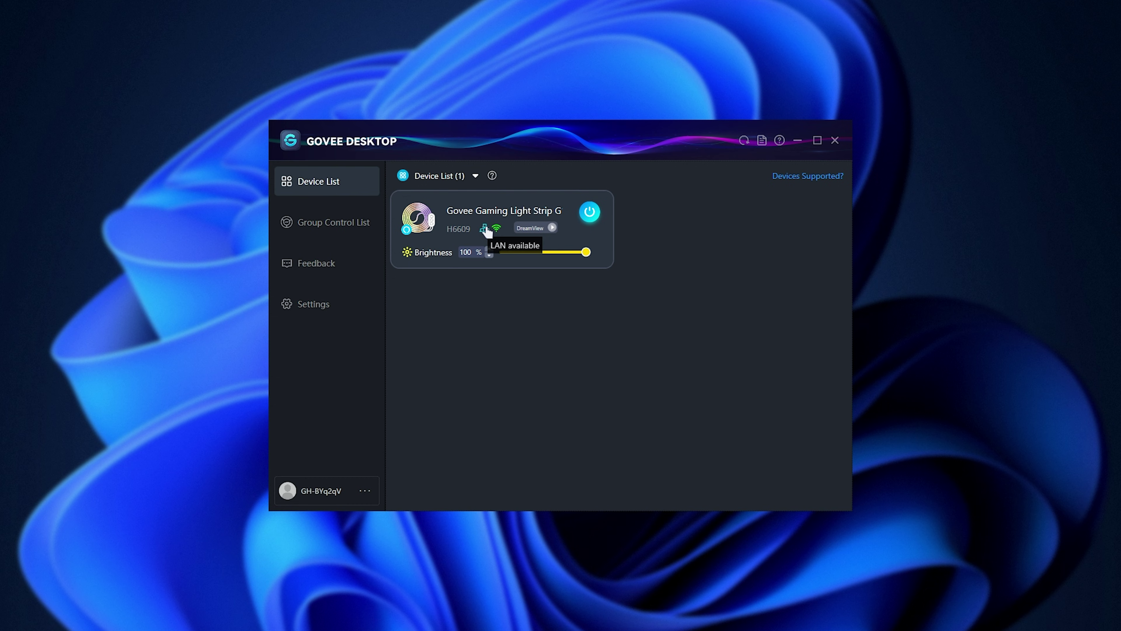
{"action": "left_click", "coordinate": [549, 228]}
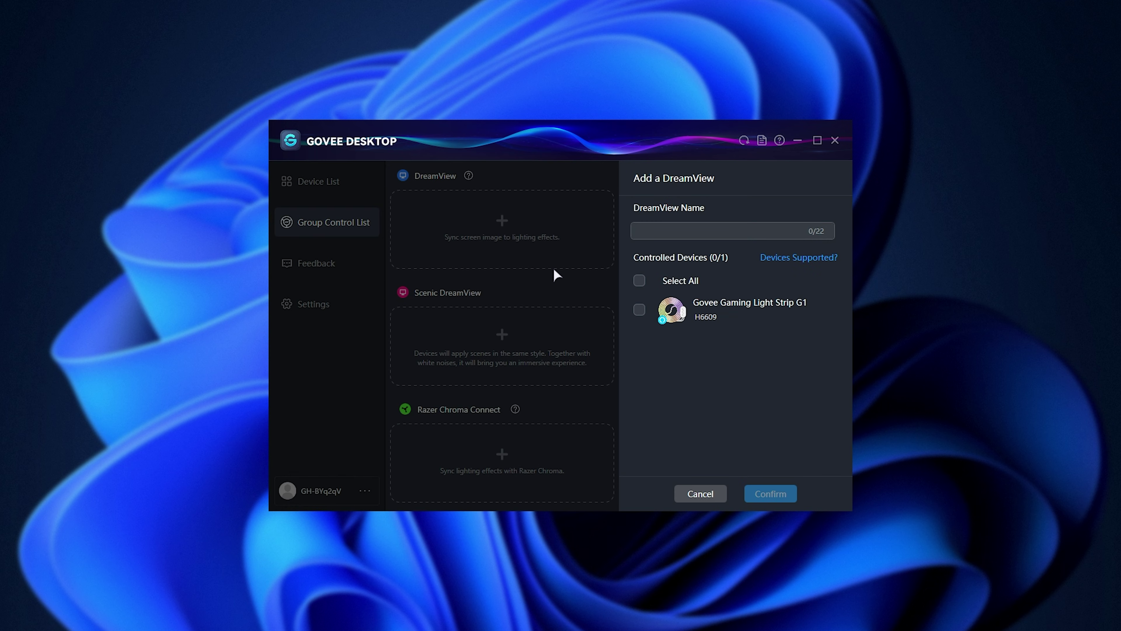
{"action": "left_click", "coordinate": [639, 309]}
{"action": "left_click", "coordinate": [667, 231]}
{"action": "type", "text": "DreamView"}
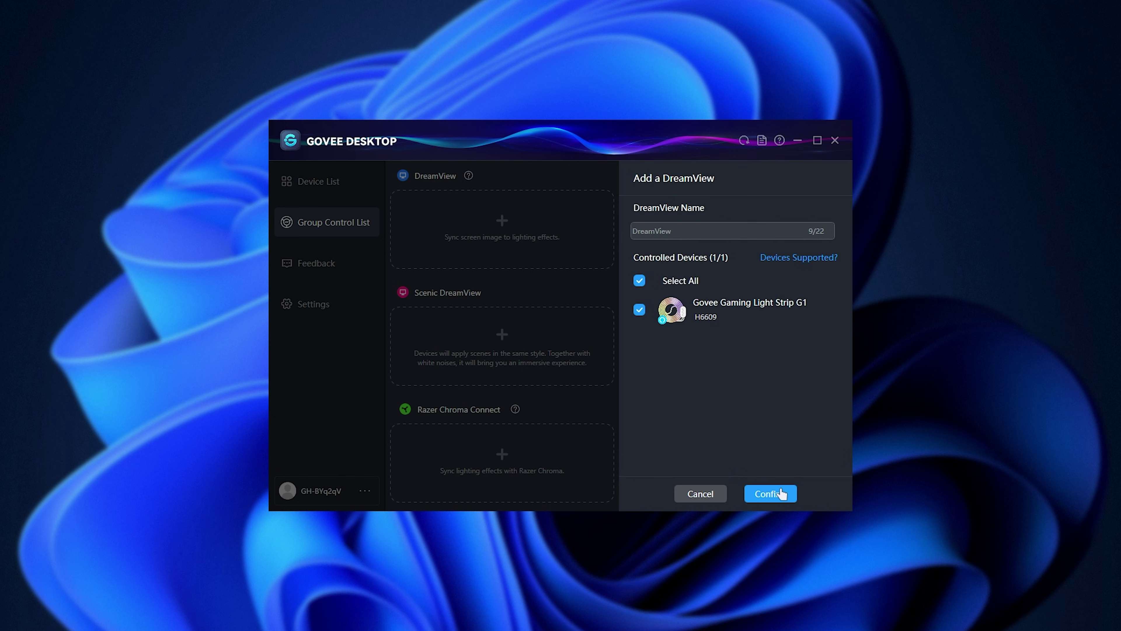
{"action": "left_click", "coordinate": [783, 494]}
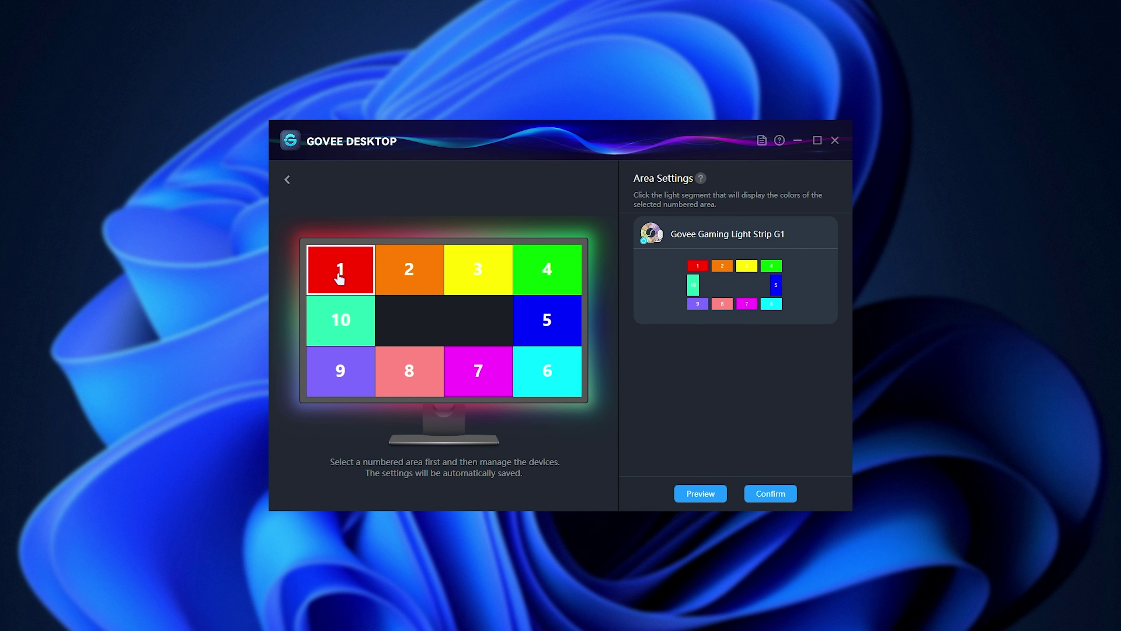
{"action": "left_click", "coordinate": [550, 272]}
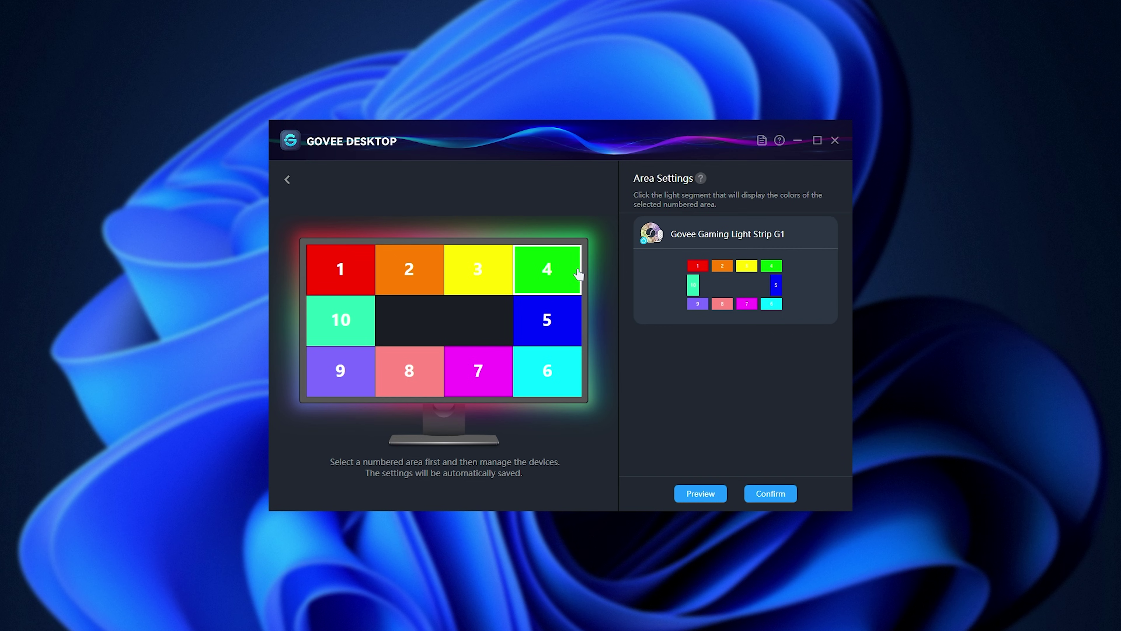
{"action": "left_click", "coordinate": [697, 267]}
{"action": "left_click", "coordinate": [694, 274]}
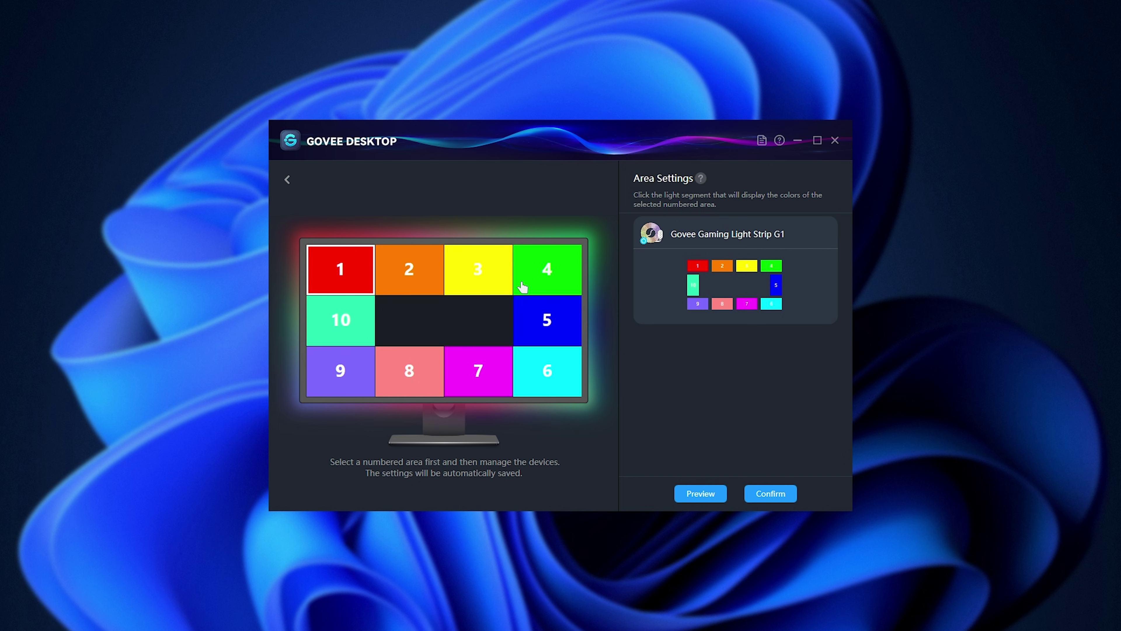
{"action": "left_click", "coordinate": [526, 322]}
{"action": "left_click", "coordinate": [693, 286]}
{"action": "left_click", "coordinate": [367, 329]}
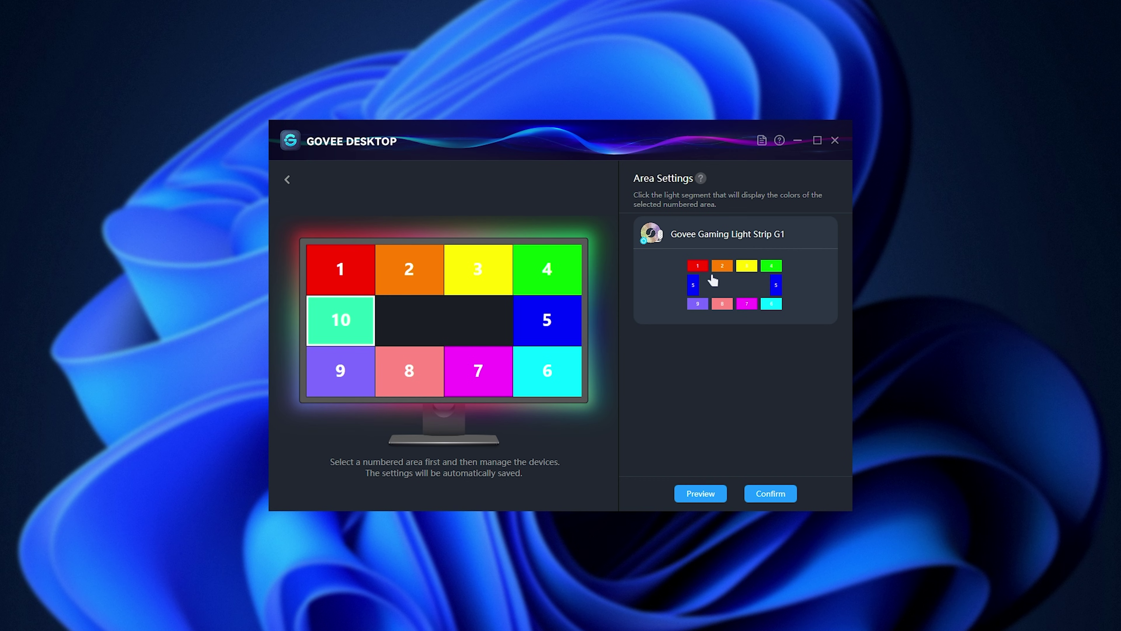
{"action": "left_click", "coordinate": [693, 286]}
{"action": "left_click", "coordinate": [717, 498]}
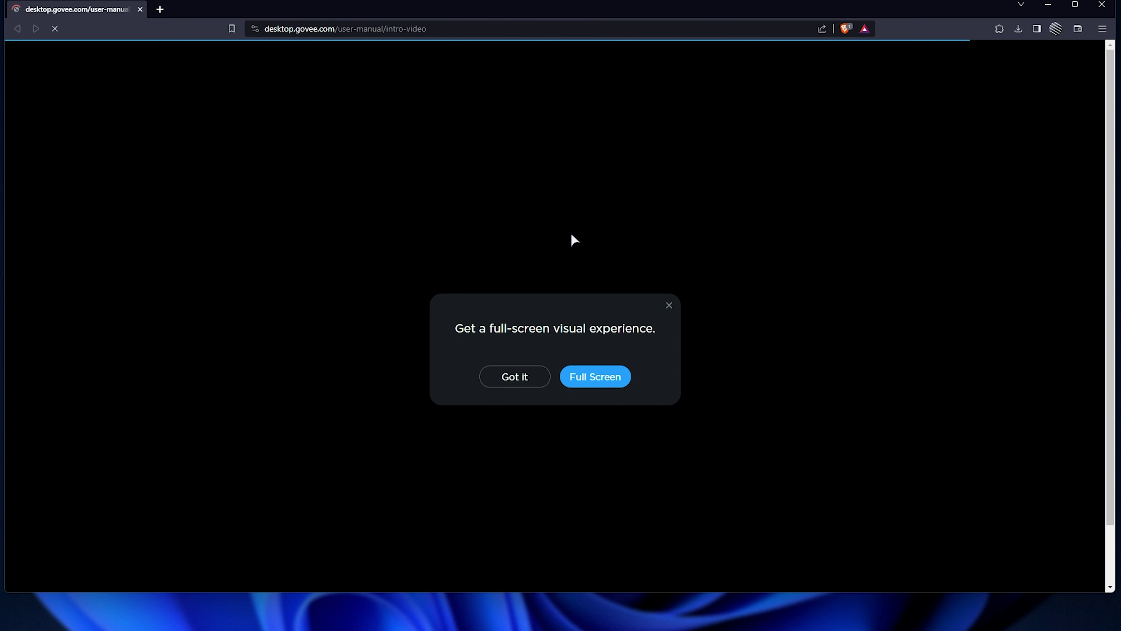